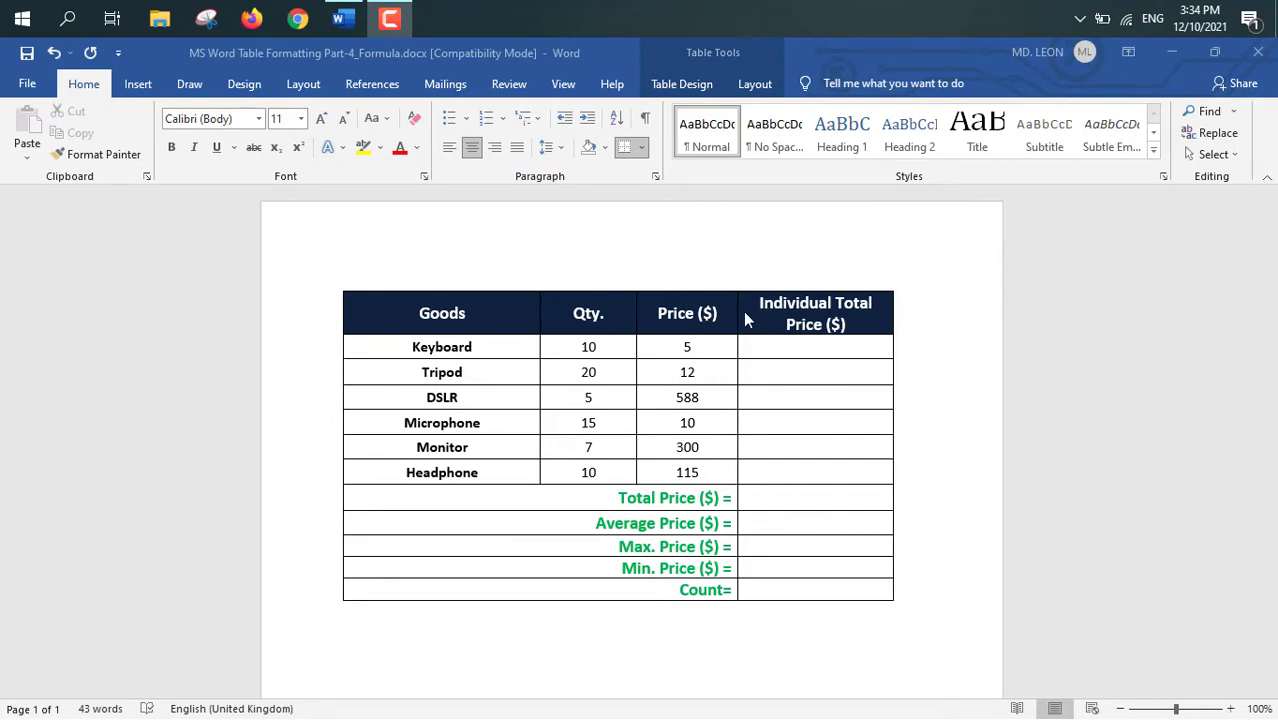
Enter a =PRODUCT(LEFT) formula in Keyboard's Individual Total Price cell, giving 50
click(797, 356)
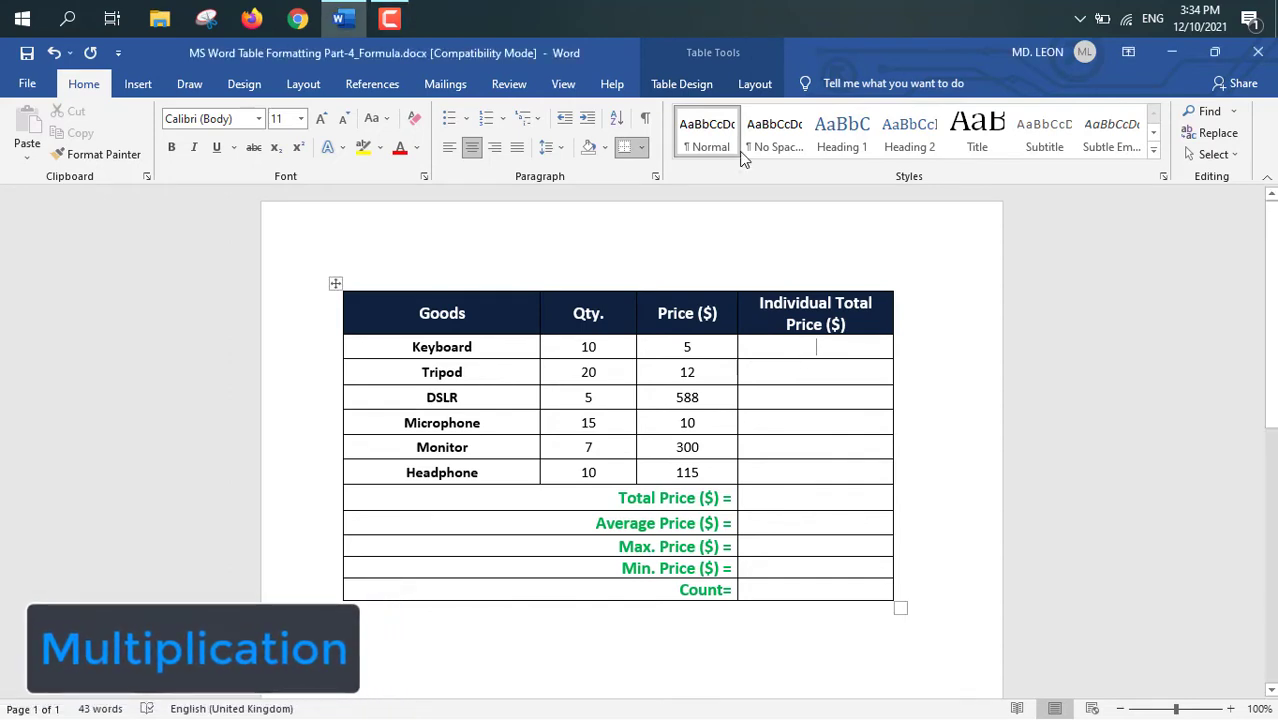
click(756, 87)
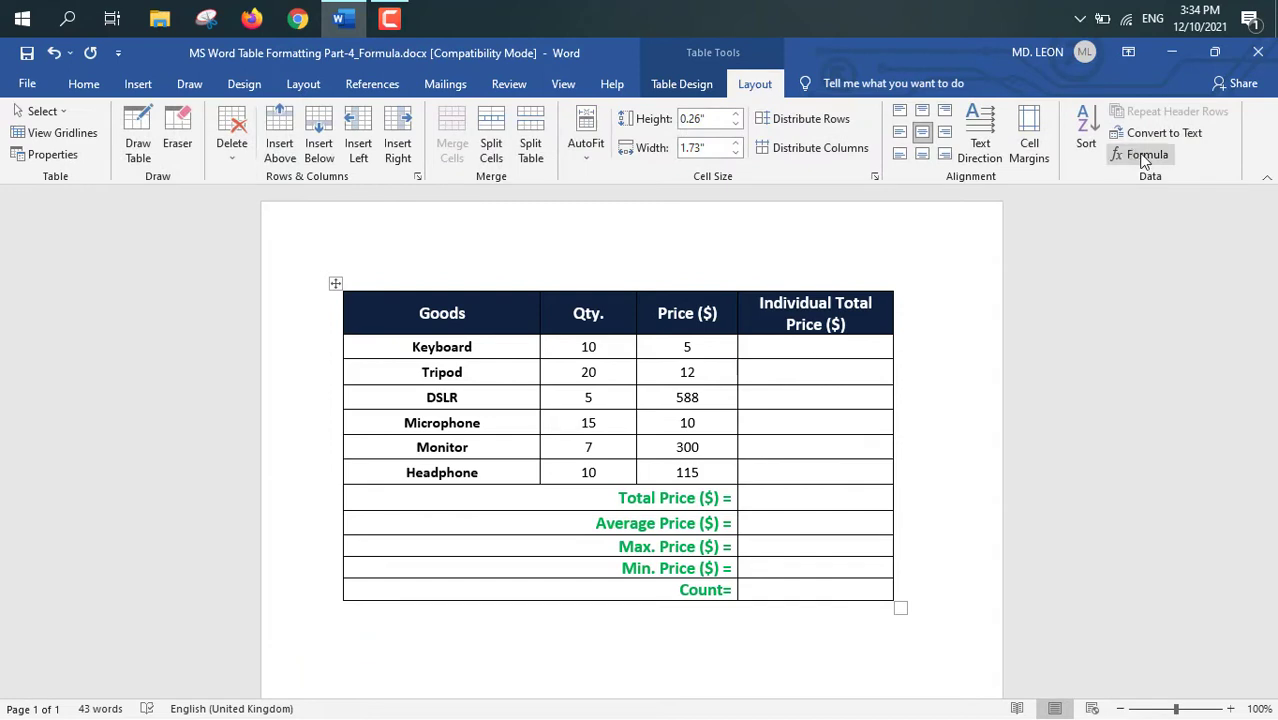
click(1140, 154)
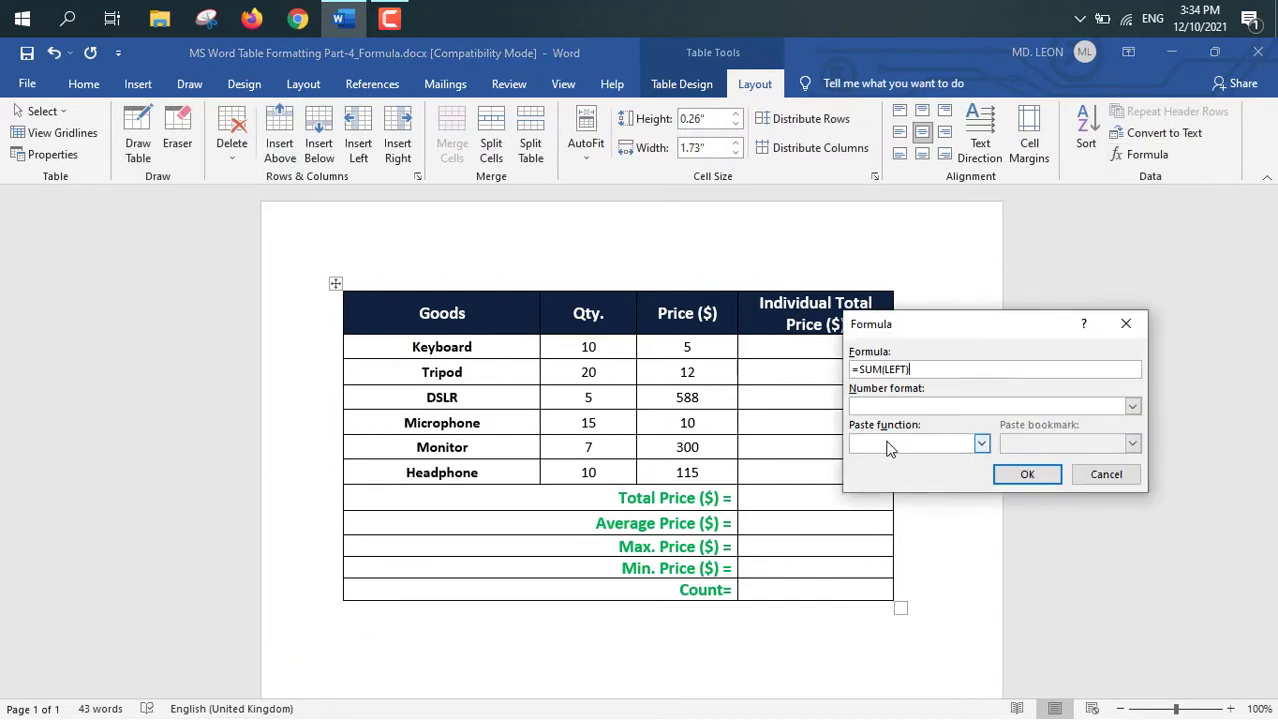
click(982, 446)
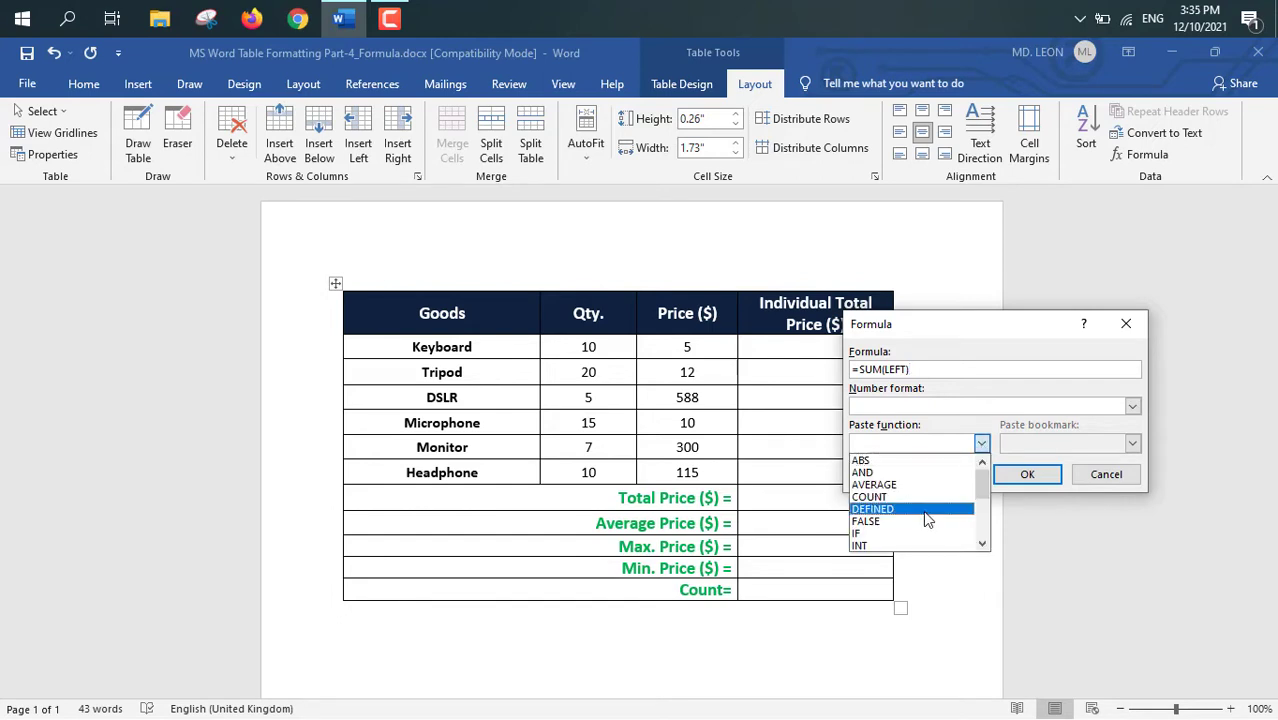
scroll(923, 515, down, 1)
scroll(923, 515, down, 1)
scroll(923, 515, down, 1)
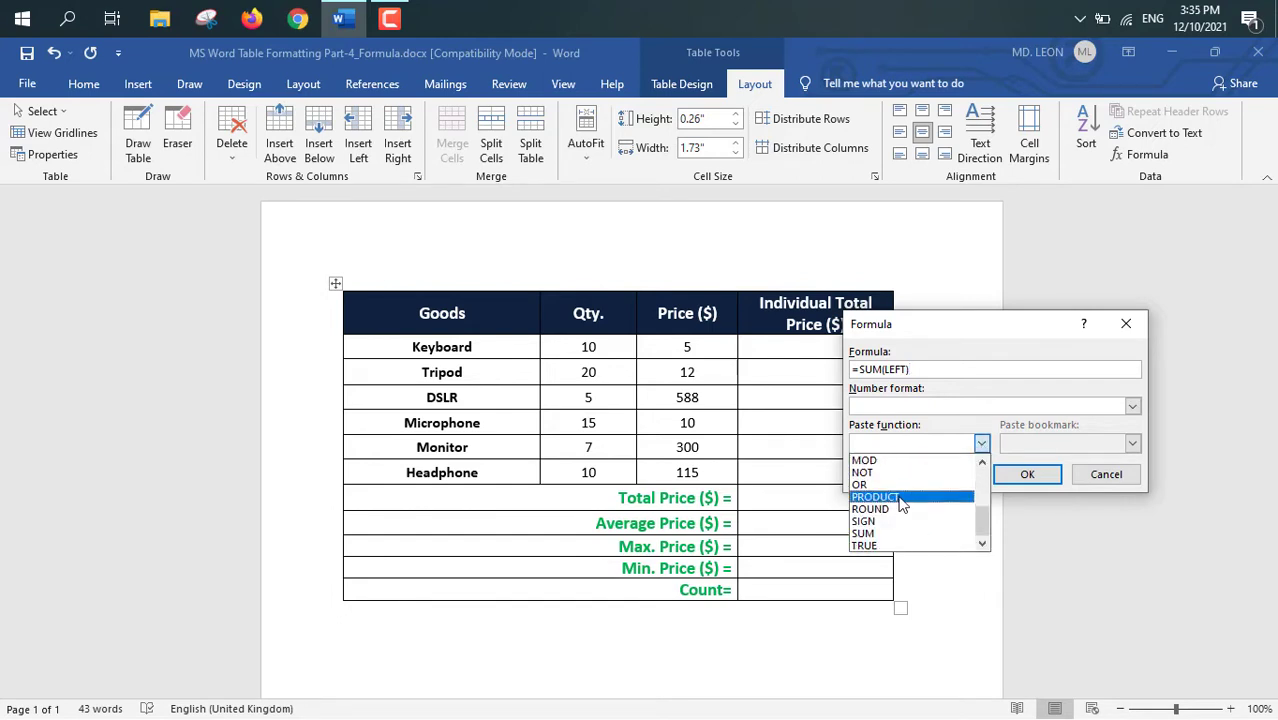
click(901, 498)
drag(909, 369, 858, 370)
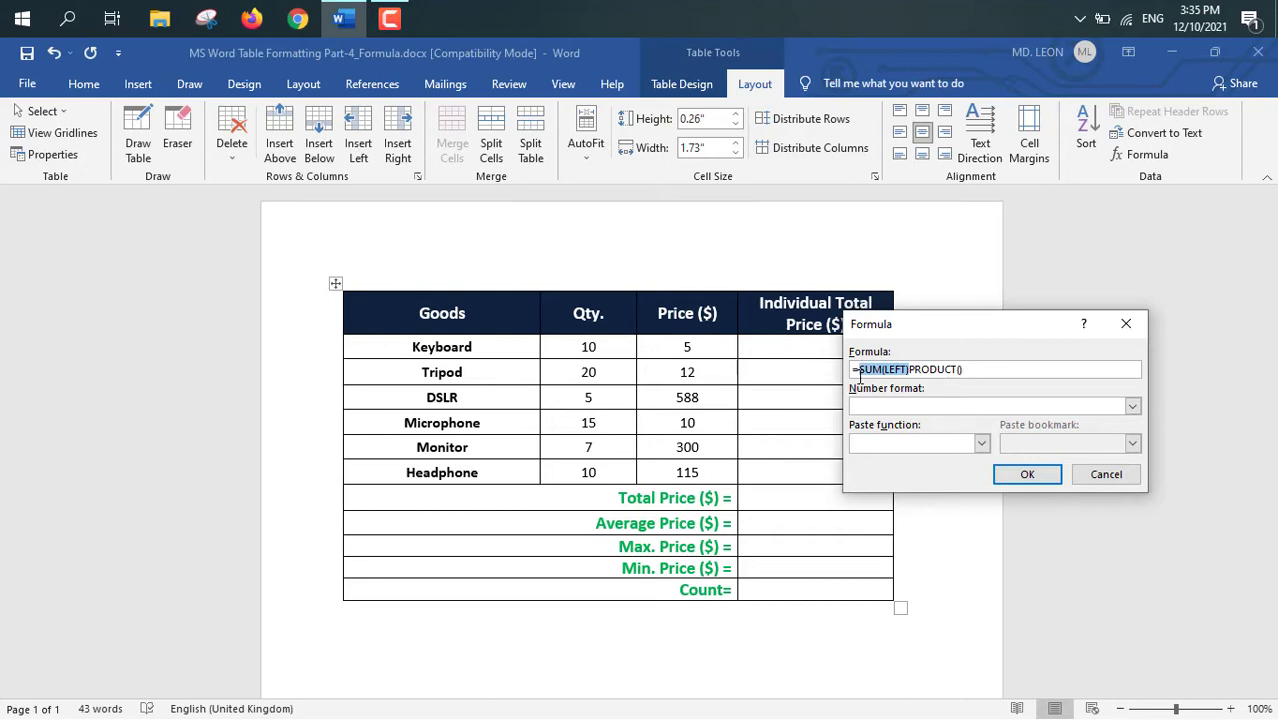
key(Delete)
text(left)
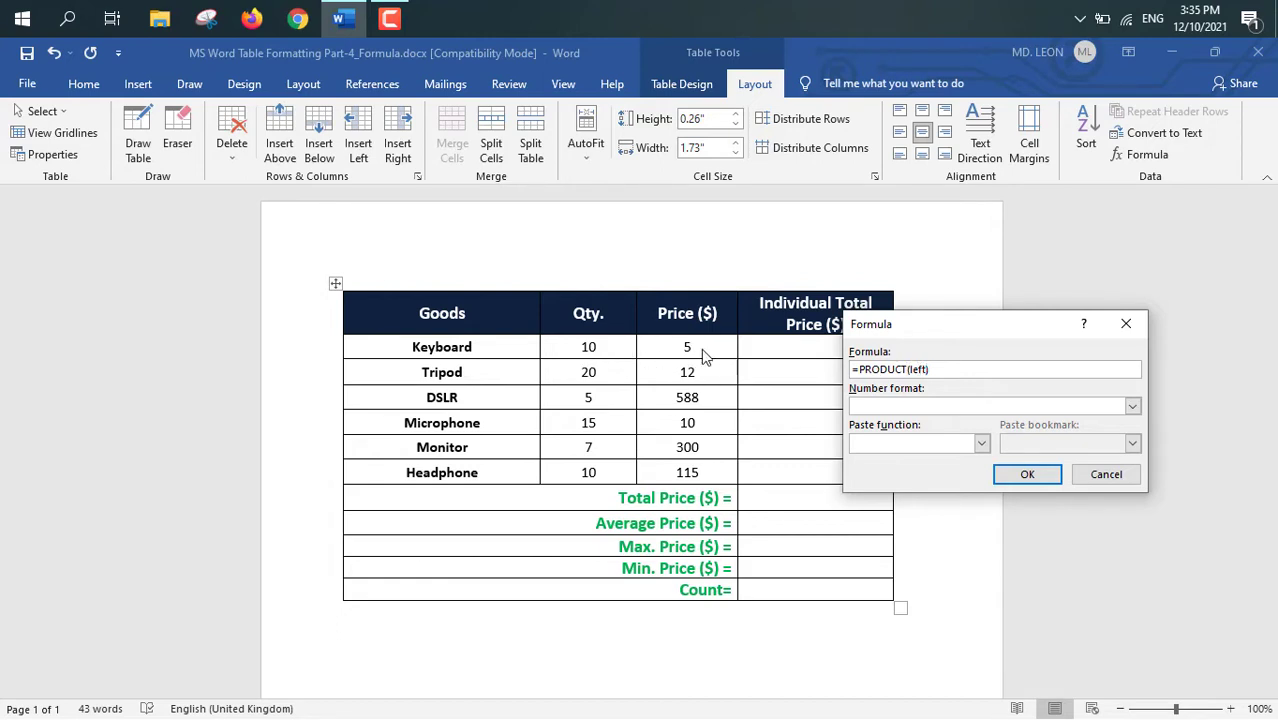
click(1029, 477)
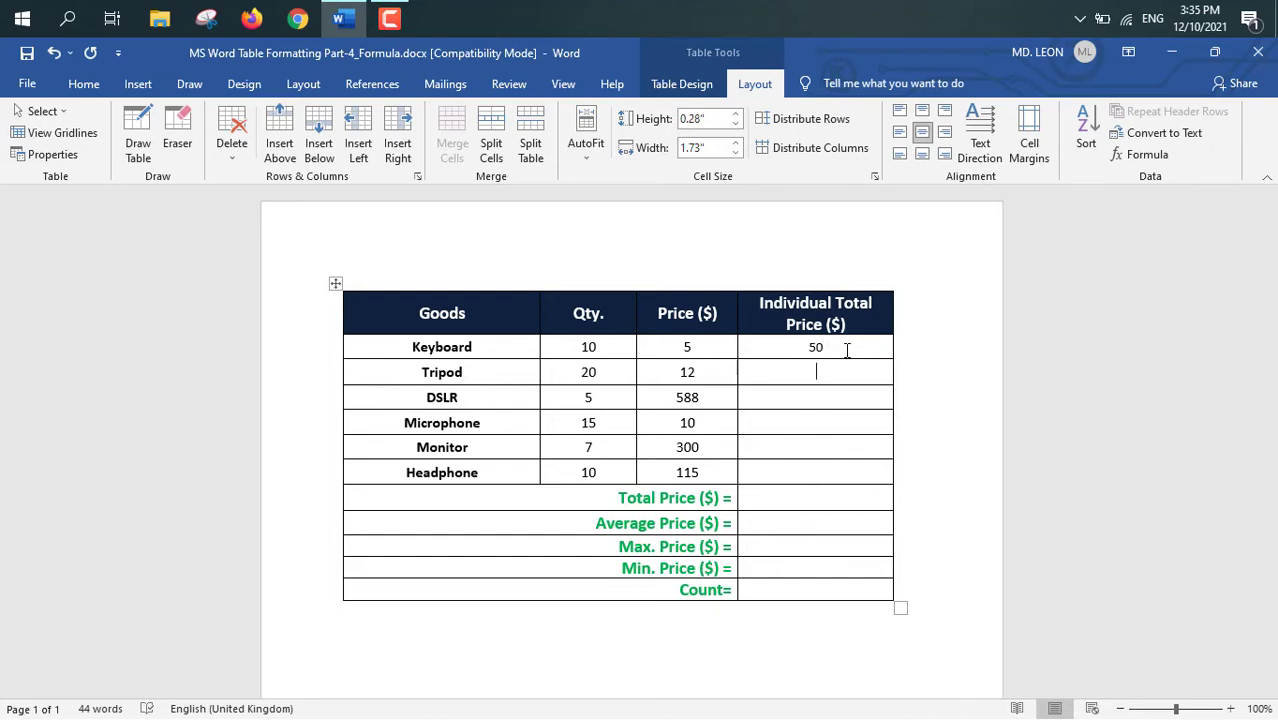
Repeat the product formula with F4 down the Tripod, DSLR and Microphone total cells
key(F4)
key(F4)
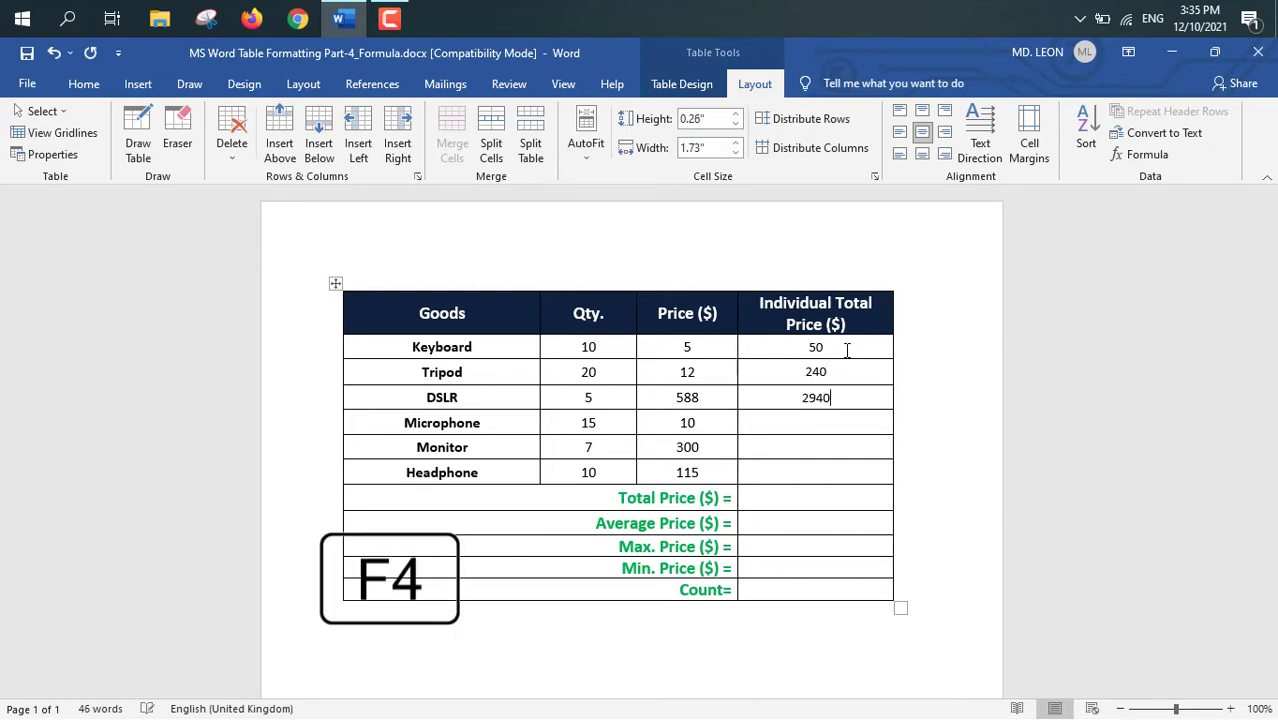
key(Down)
key(F4)
key(Down)
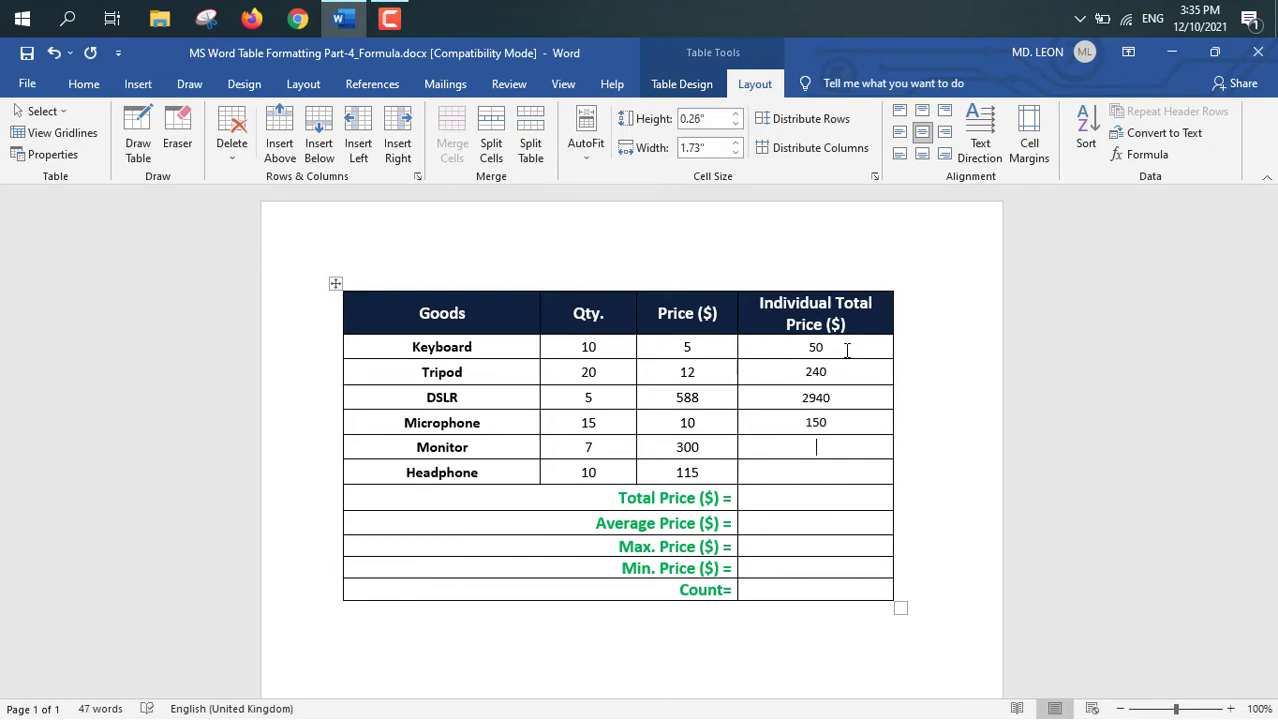
key(F4)
key(F4)
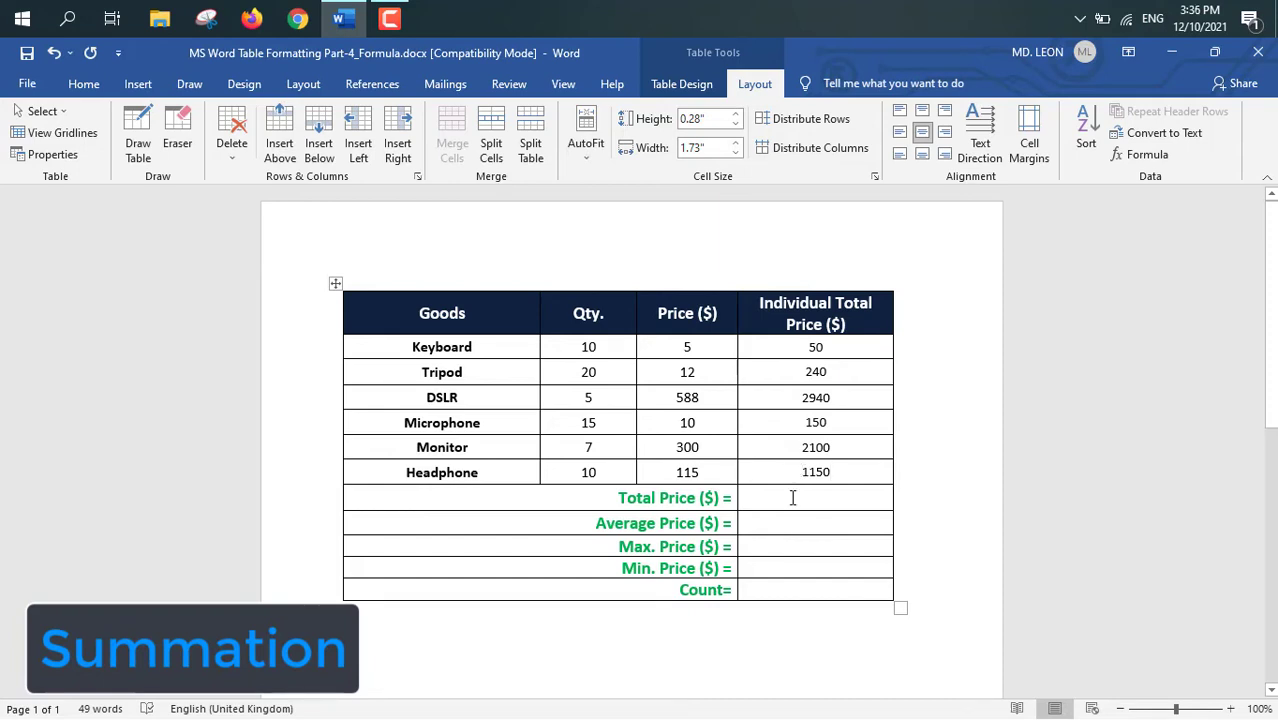
Insert a =SUM(ABOVE) formula in the Total Price cell
click(793, 497)
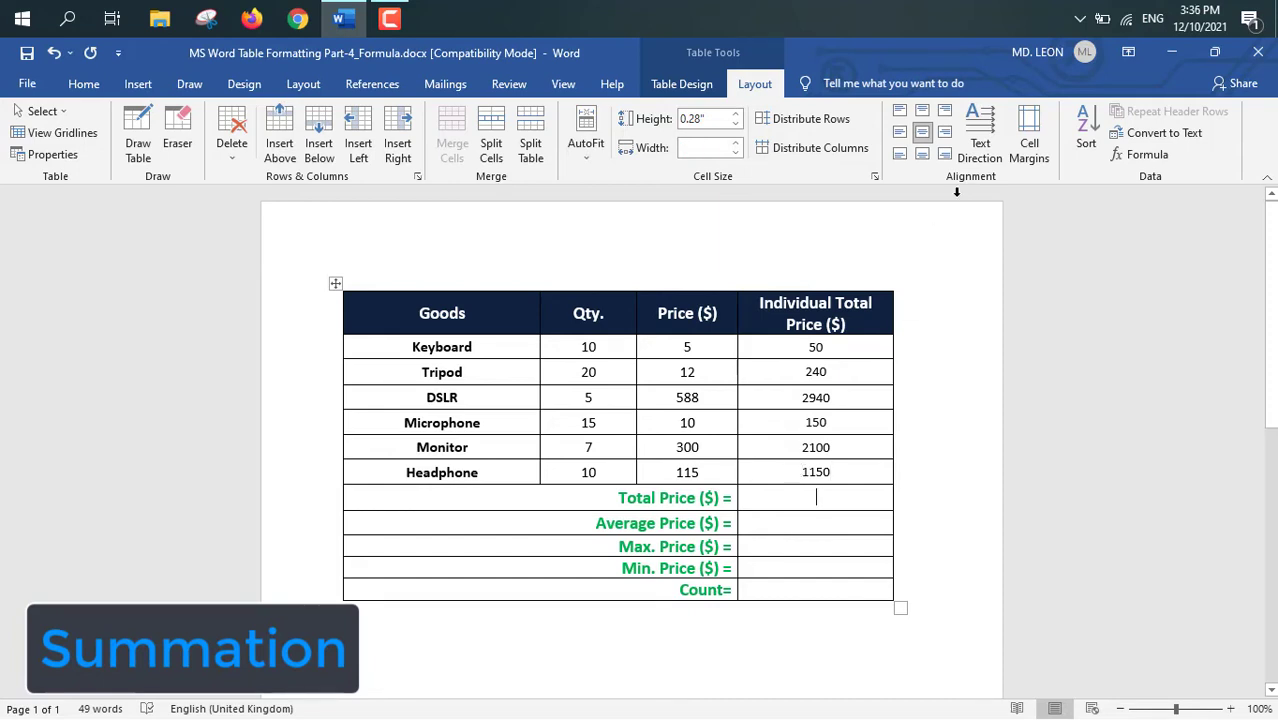
click(1143, 155)
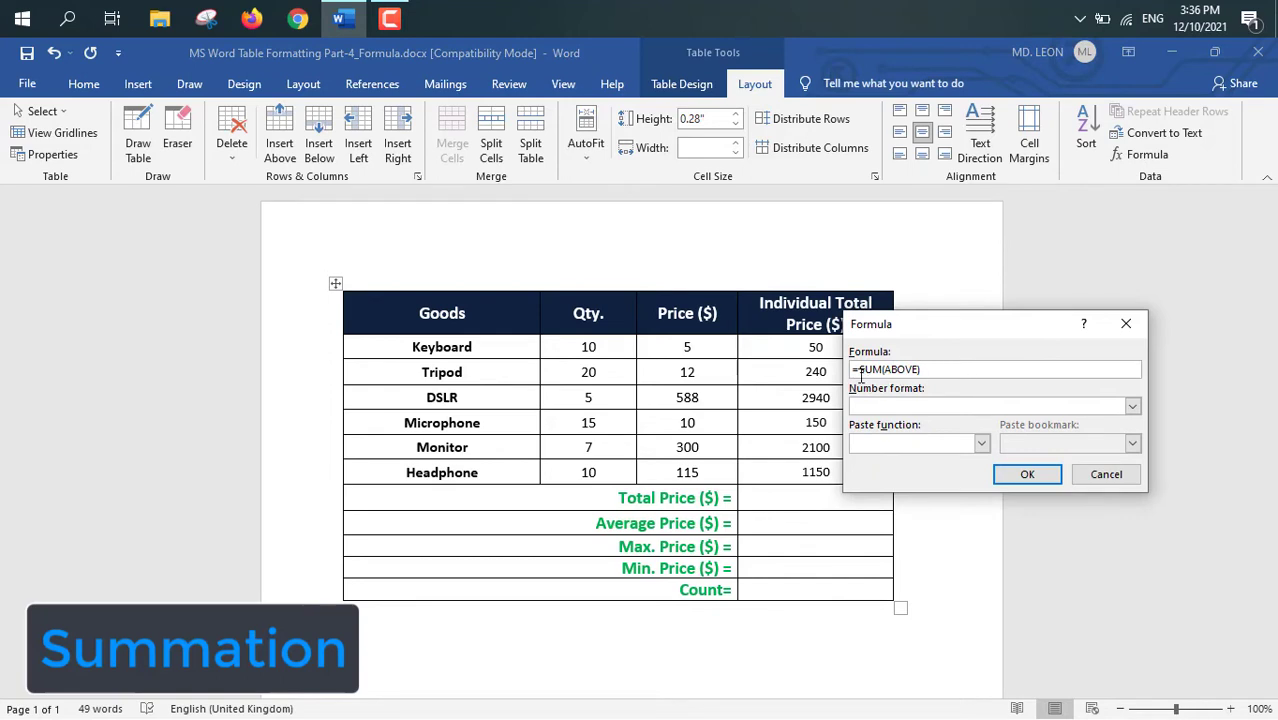
drag(935, 336, 1041, 317)
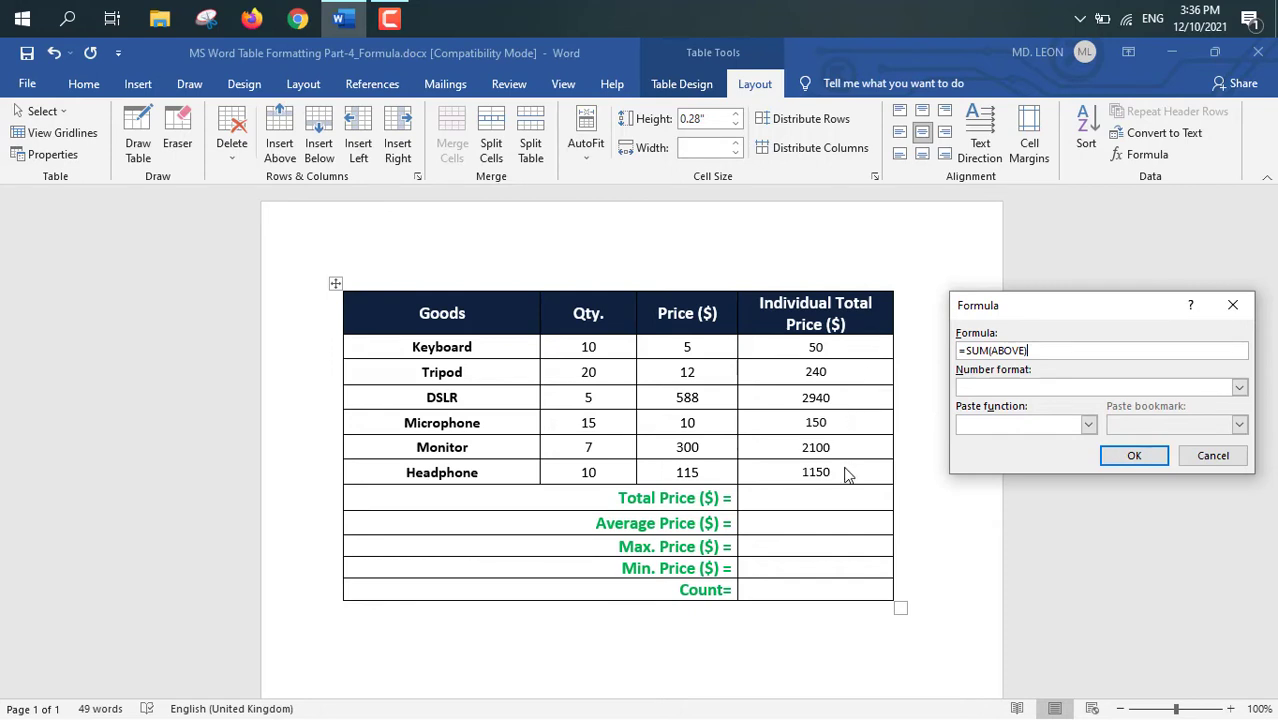
click(1124, 445)
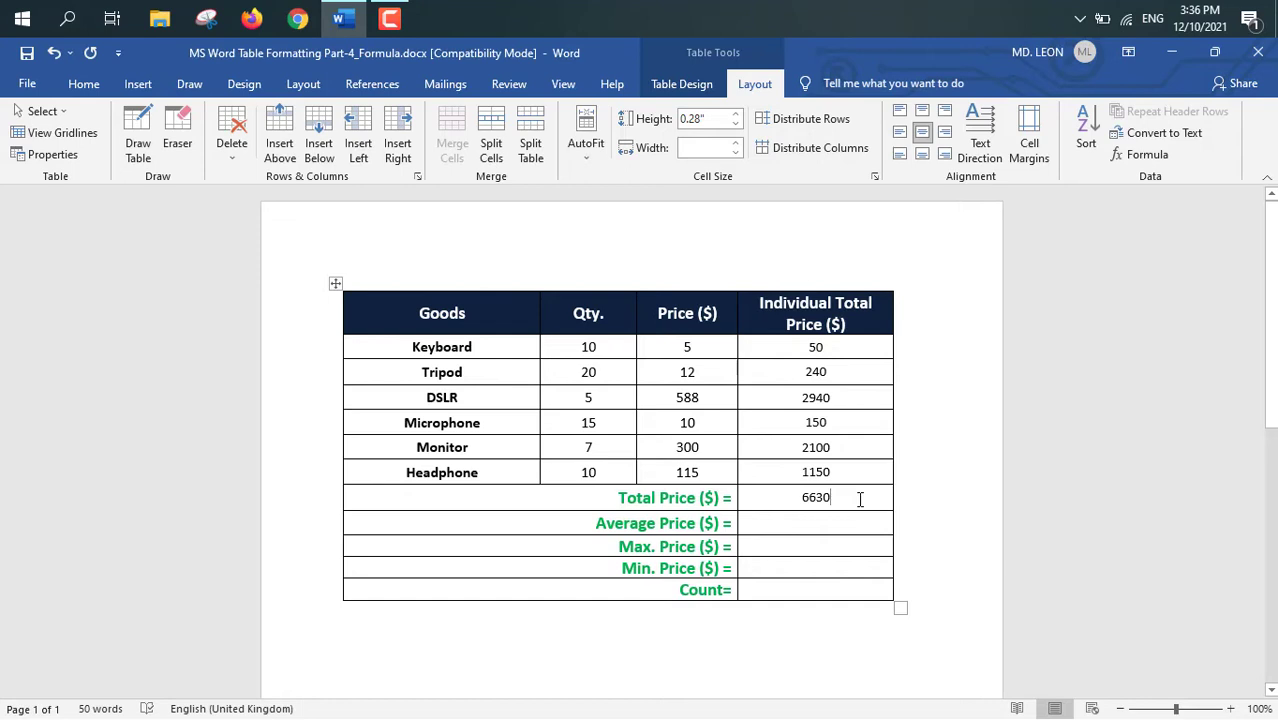
Replace the Total Price result with =SUM(d2:d7), giving 6630
double_click(856, 498)
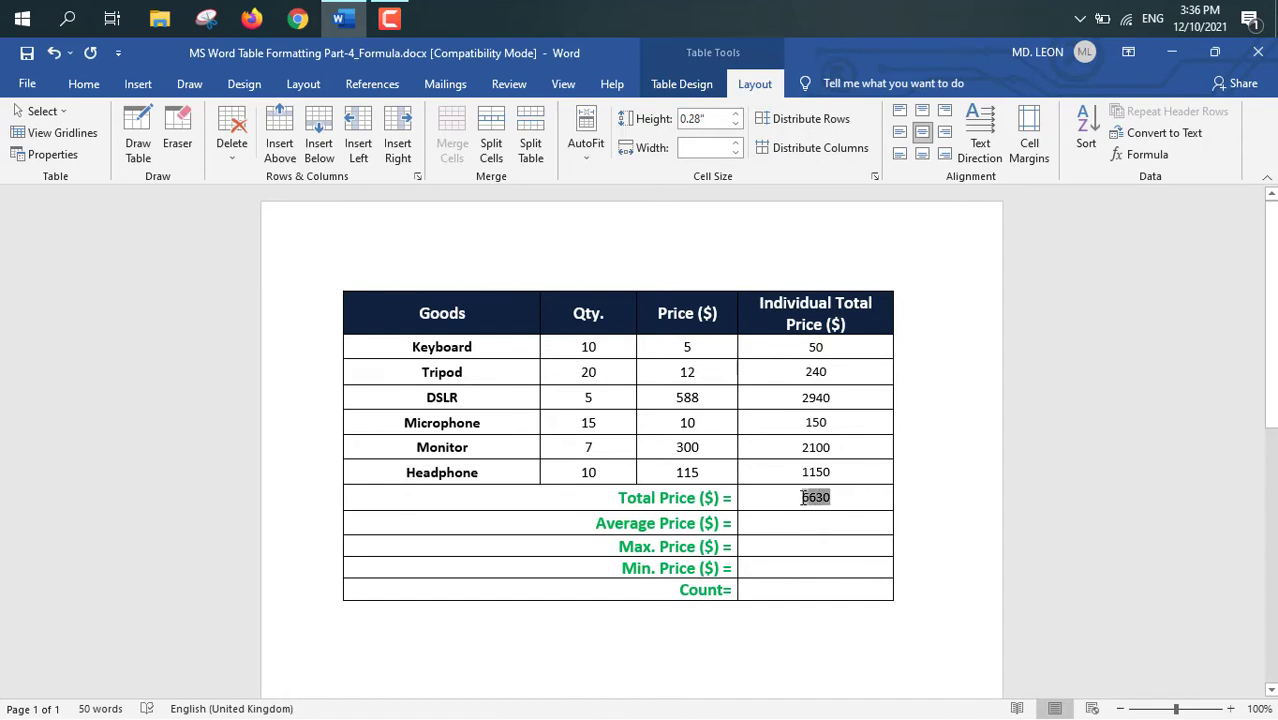
key(Delete)
click(1136, 160)
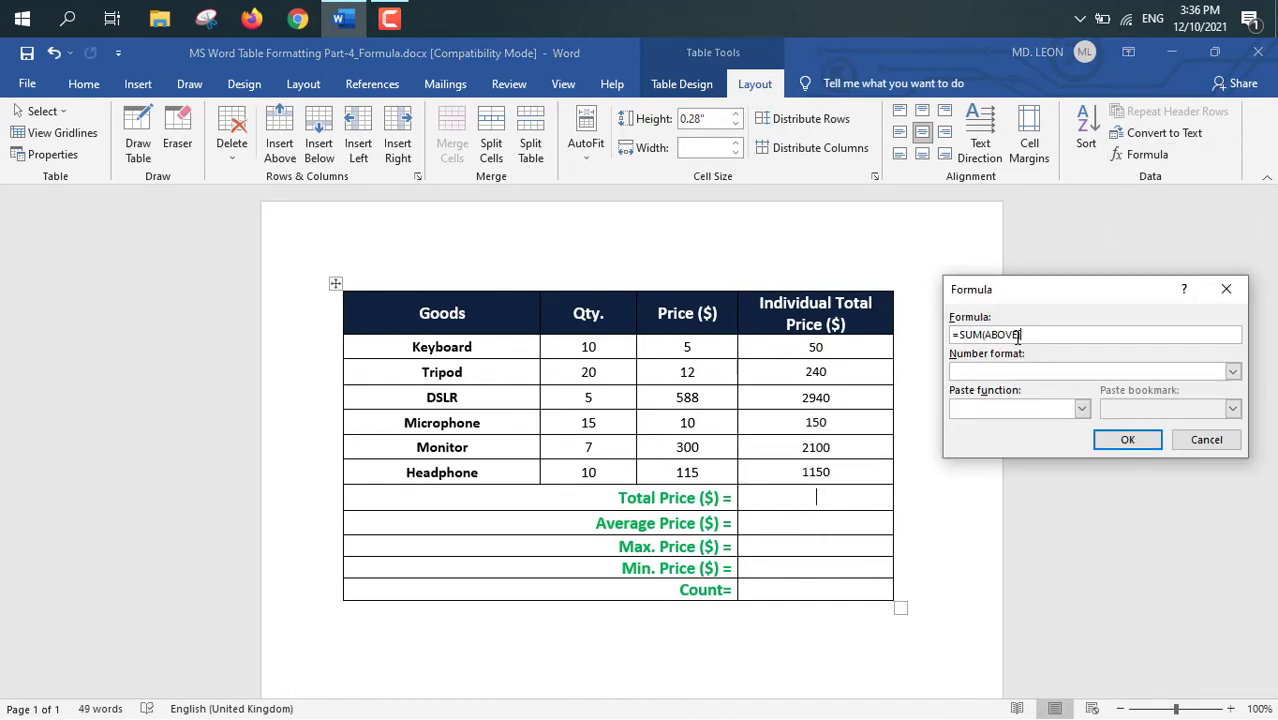
drag(1020, 335, 988, 338)
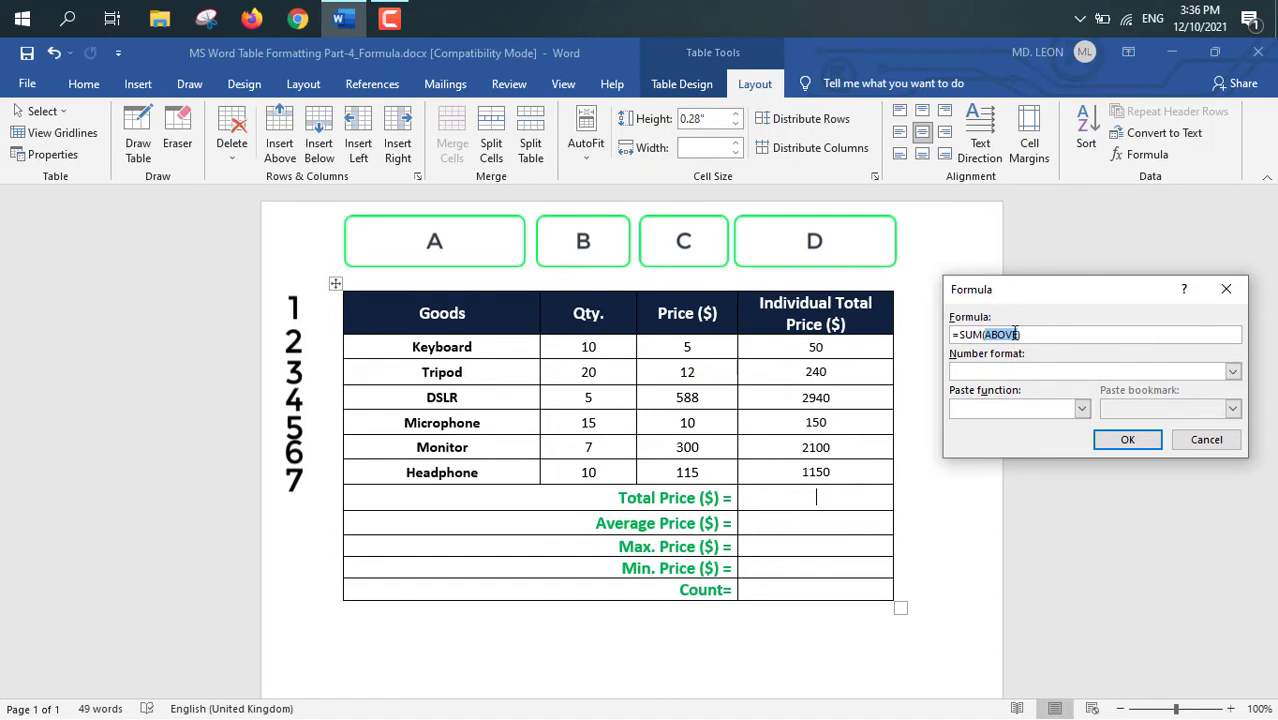
text(d2:d)
text(7))
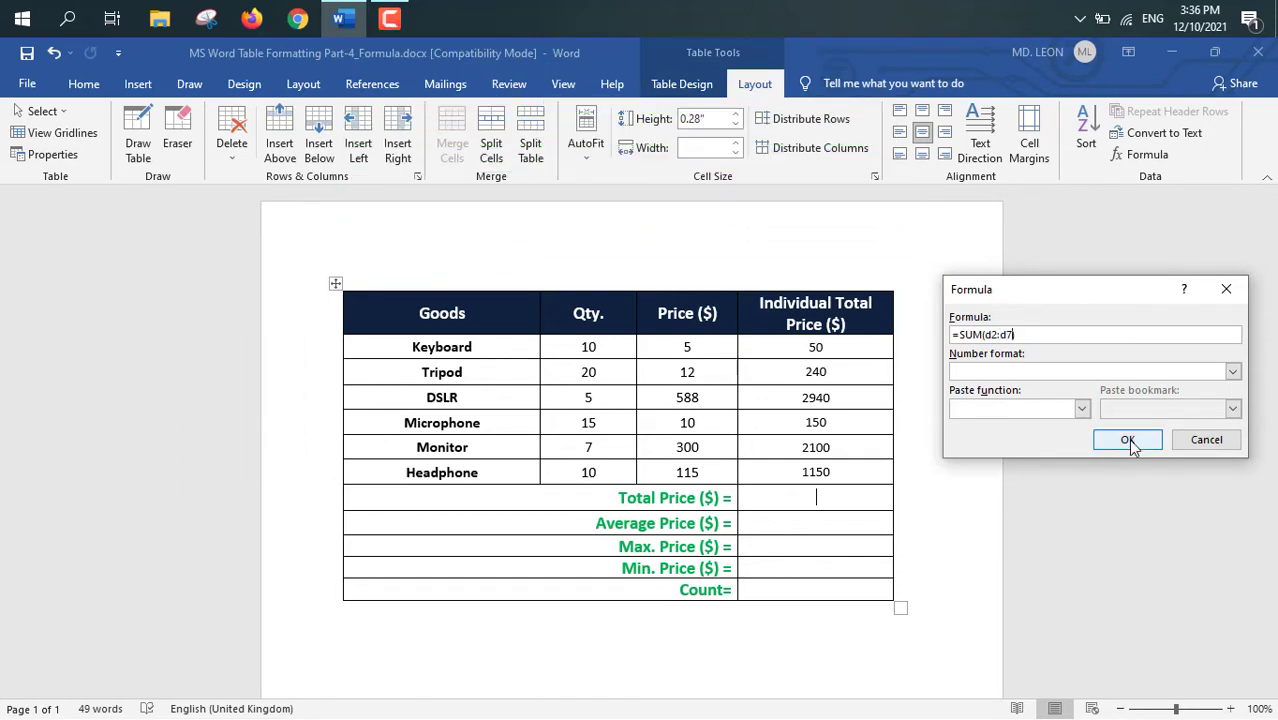
click(1128, 441)
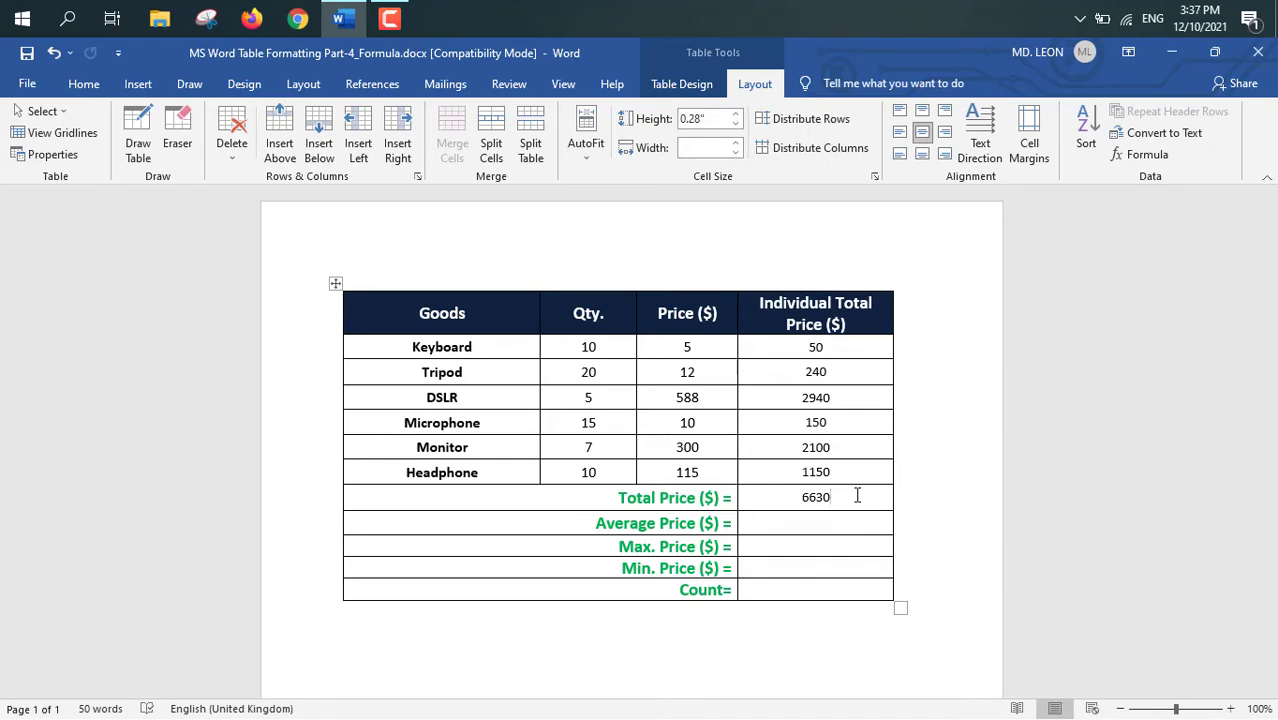
click(842, 527)
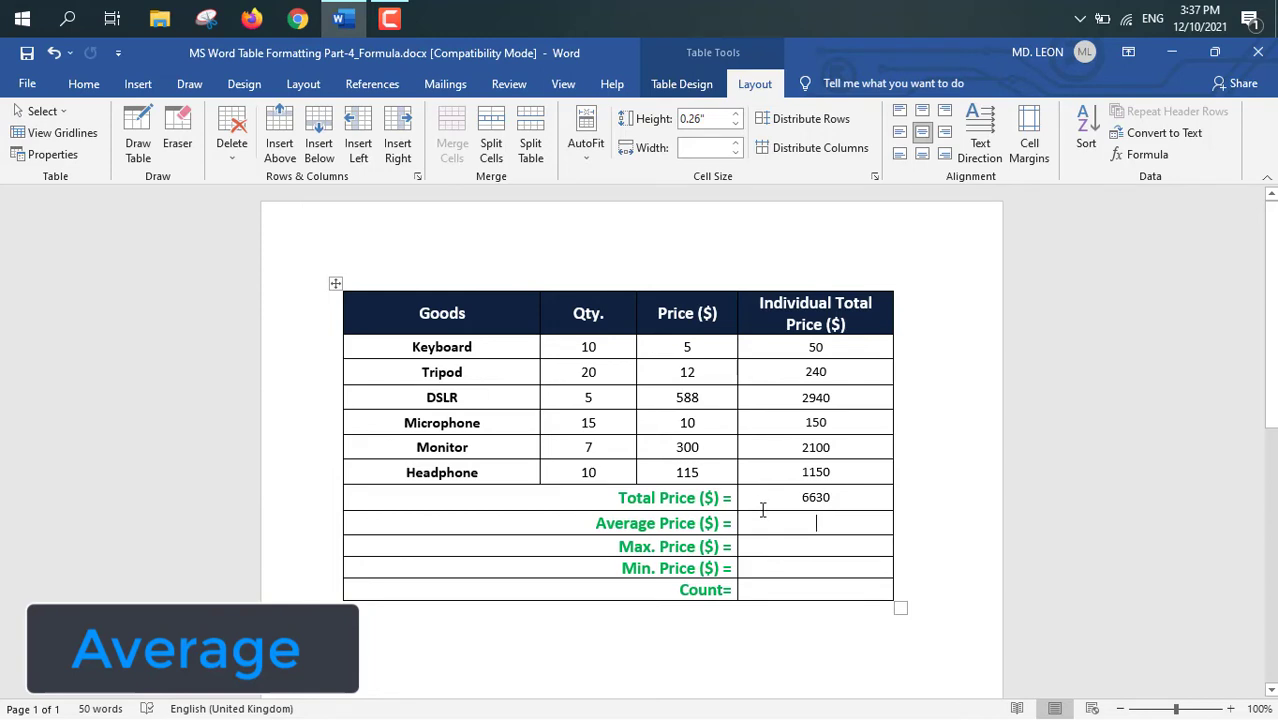
Enter =AVERAGE(c2:c7) in the Average Price cell, giving 171.67
click(1142, 160)
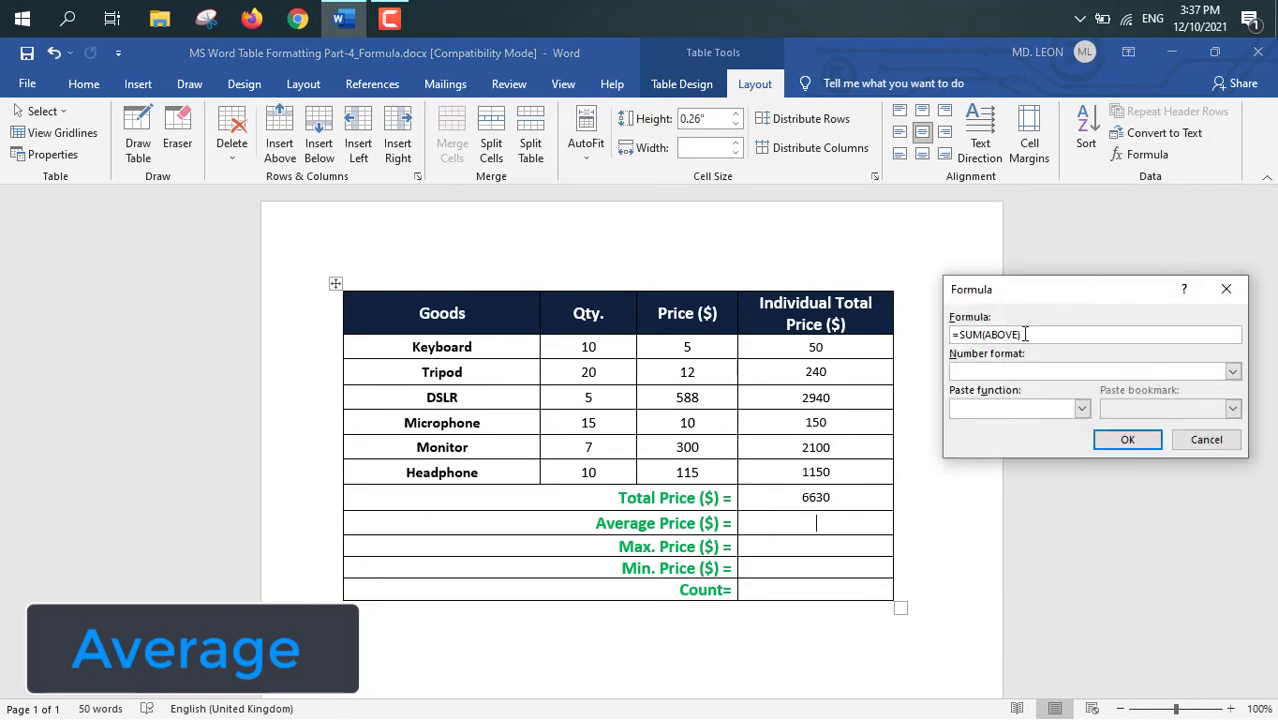
drag(1021, 335, 960, 335)
key(BackSpace)
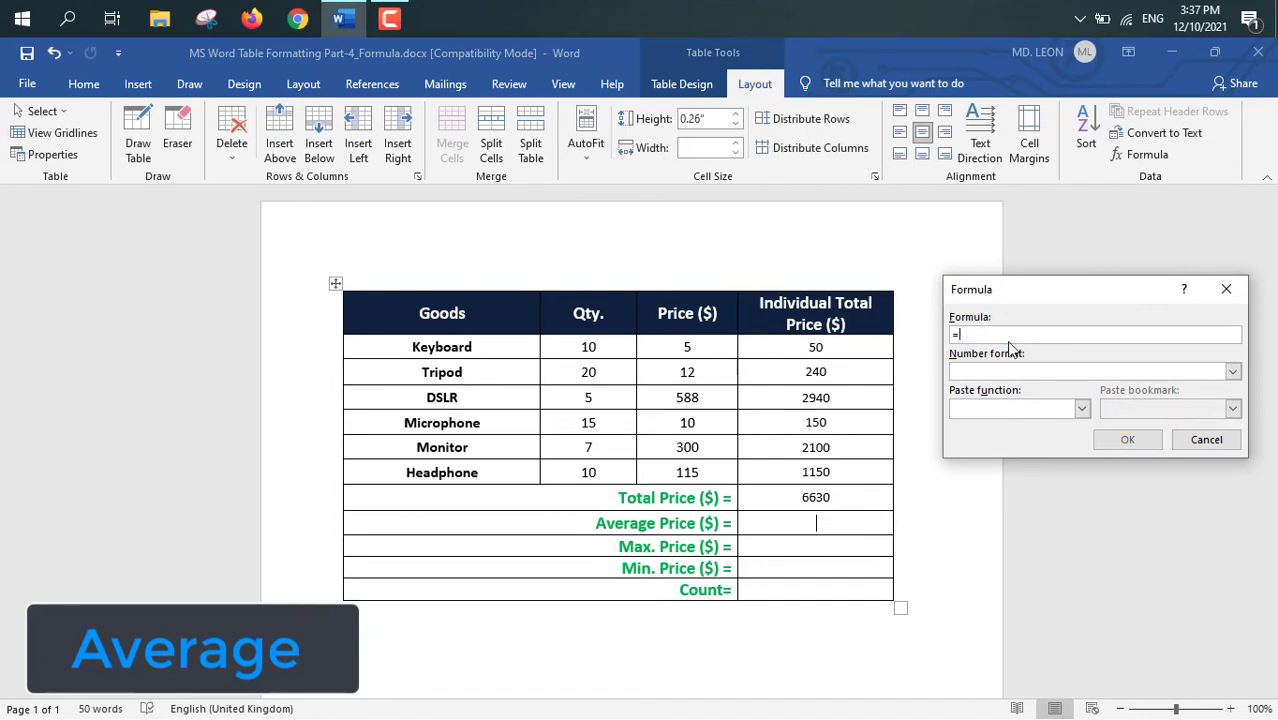
click(1080, 408)
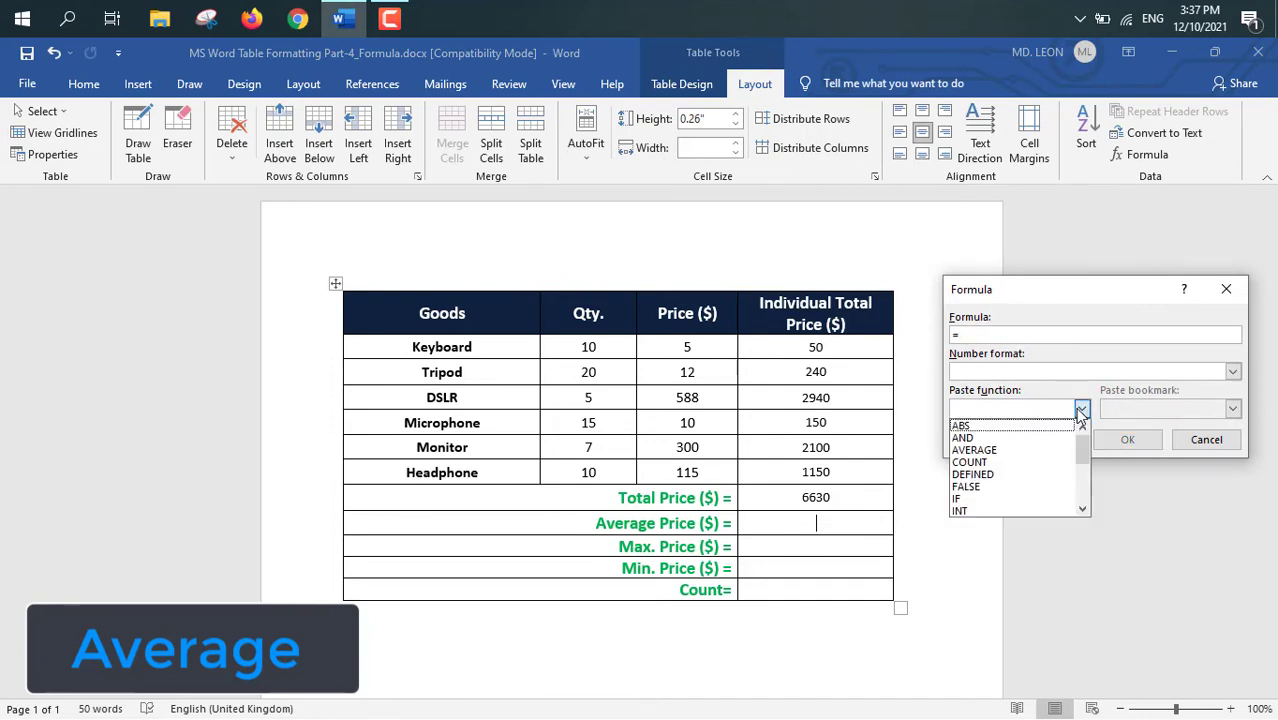
click(1012, 449)
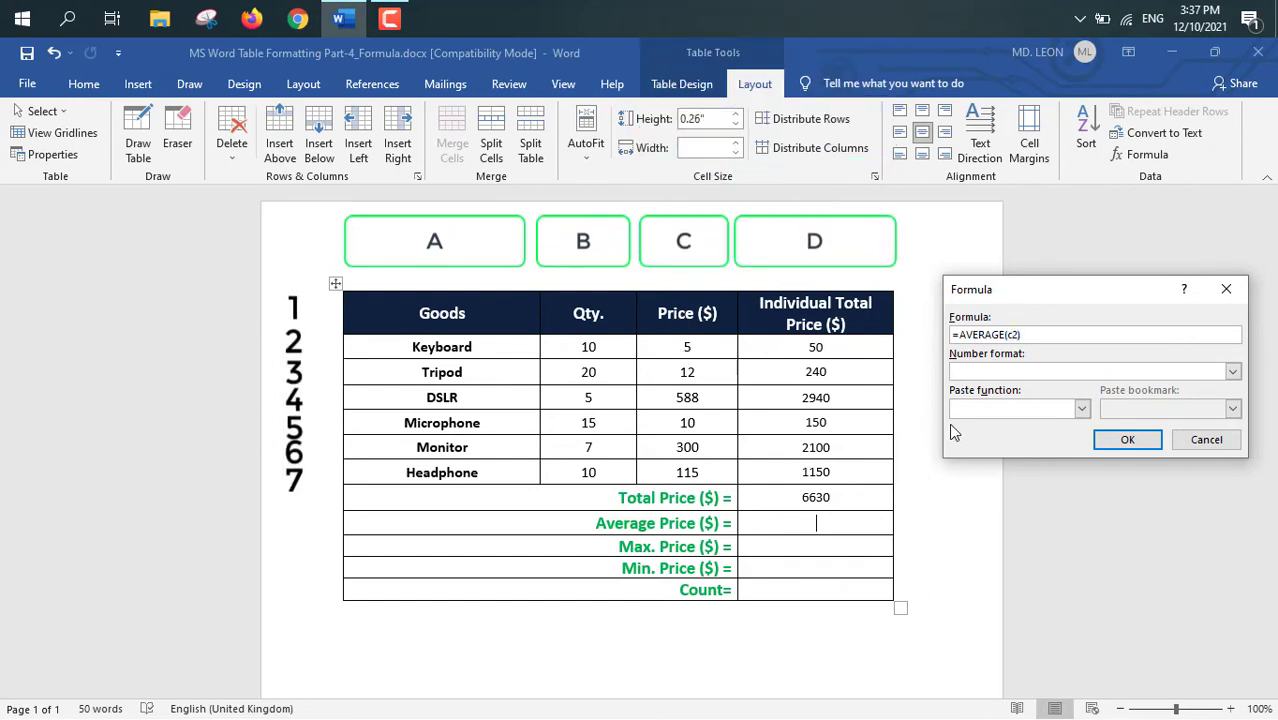
text(c7)
click(1127, 441)
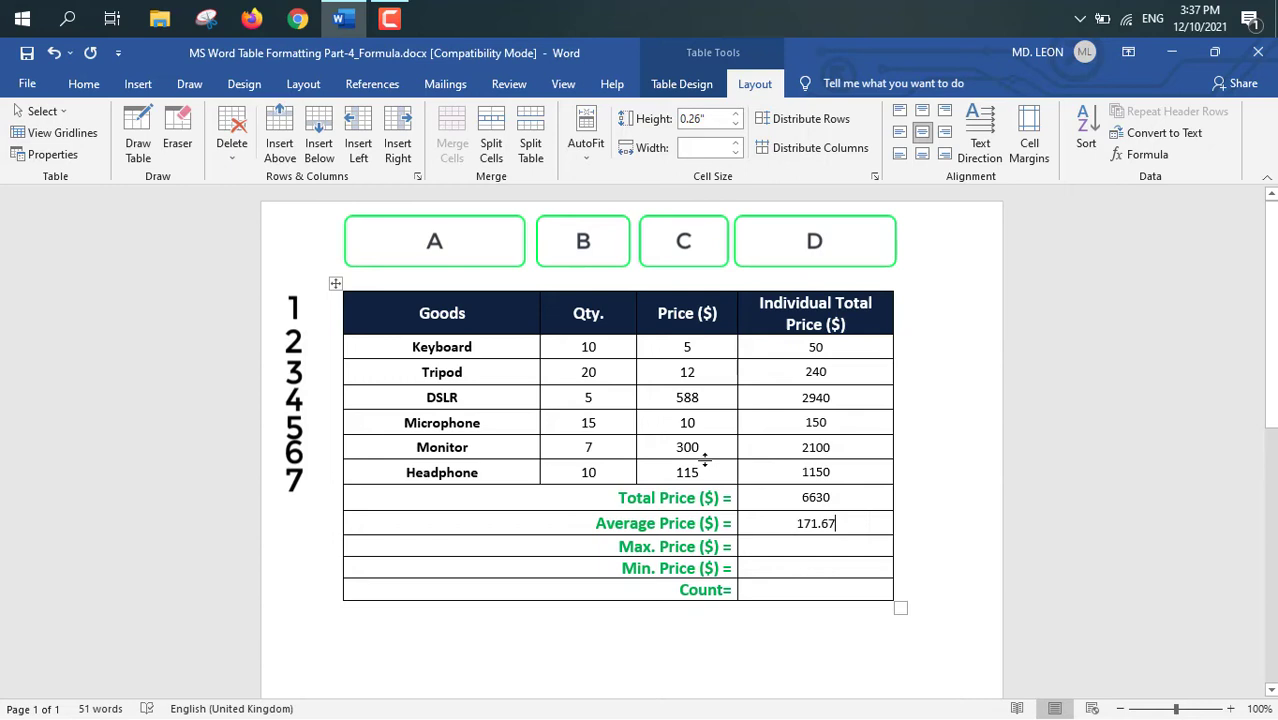
Enter =MAX(c2:c7) in the Max. Price cell, showing 588
click(800, 544)
click(1140, 154)
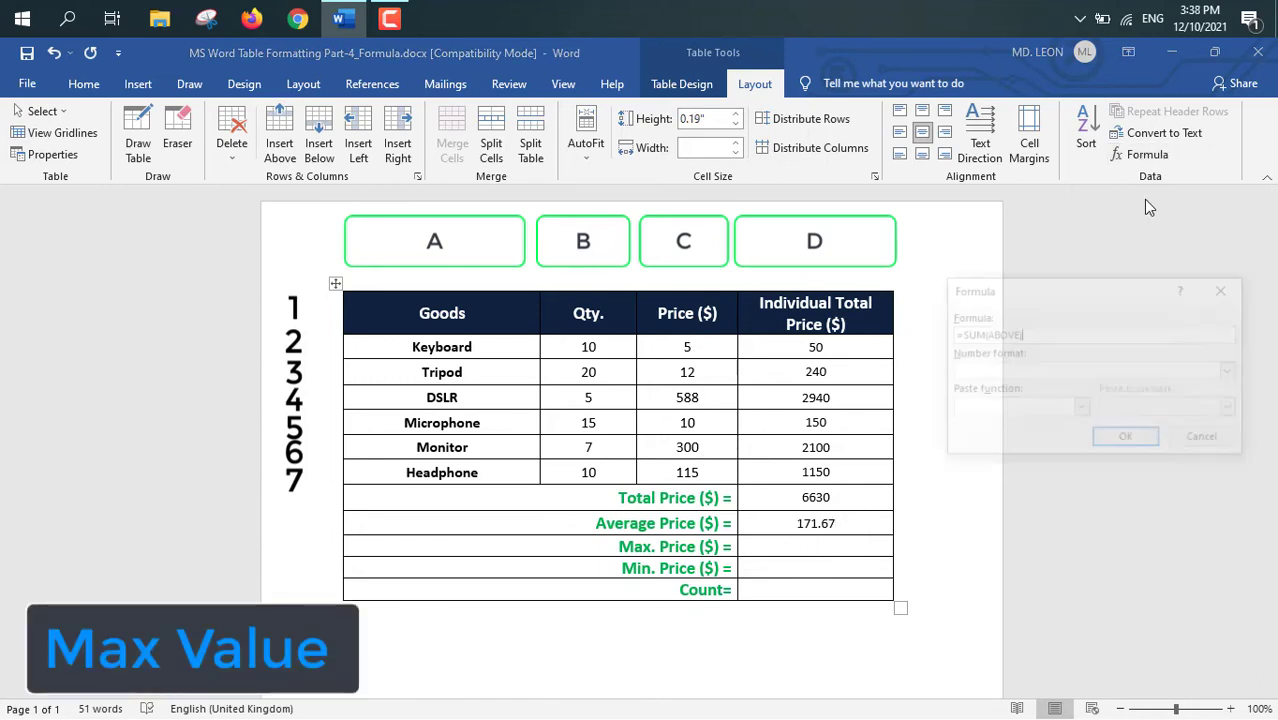
drag(1008, 340, 960, 338)
key(BackSpace)
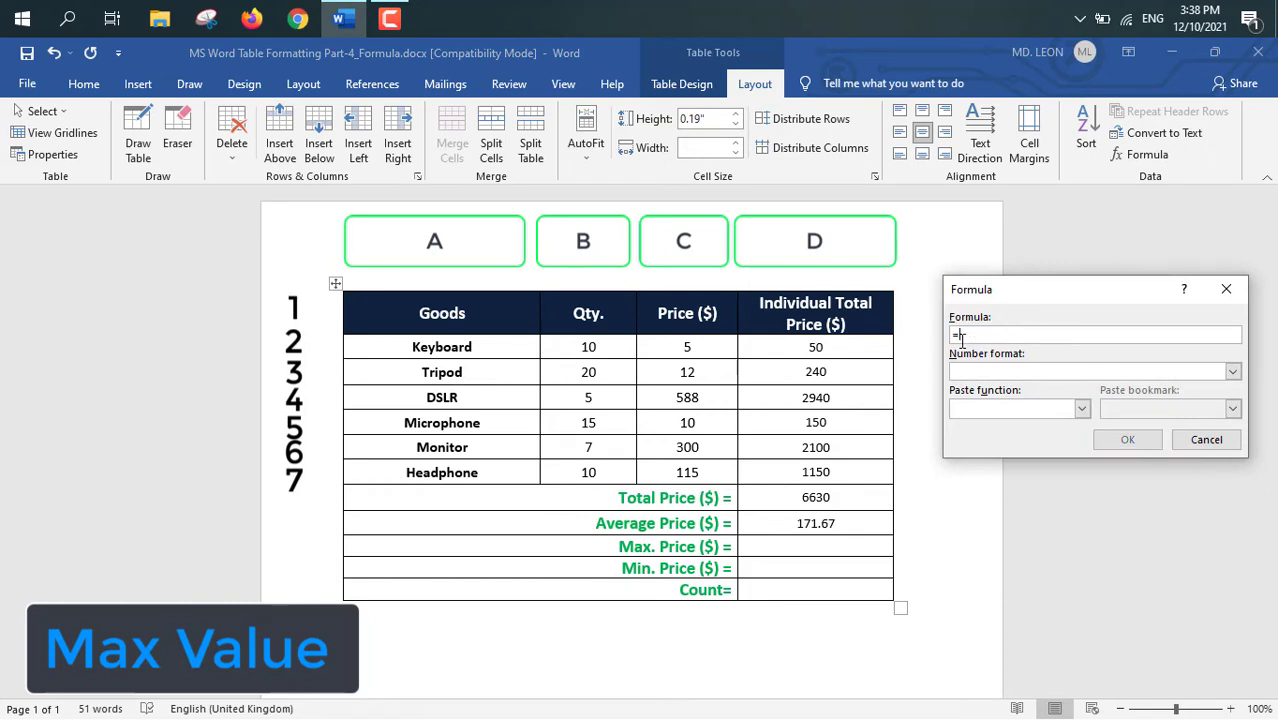
text(max(c2:c7)
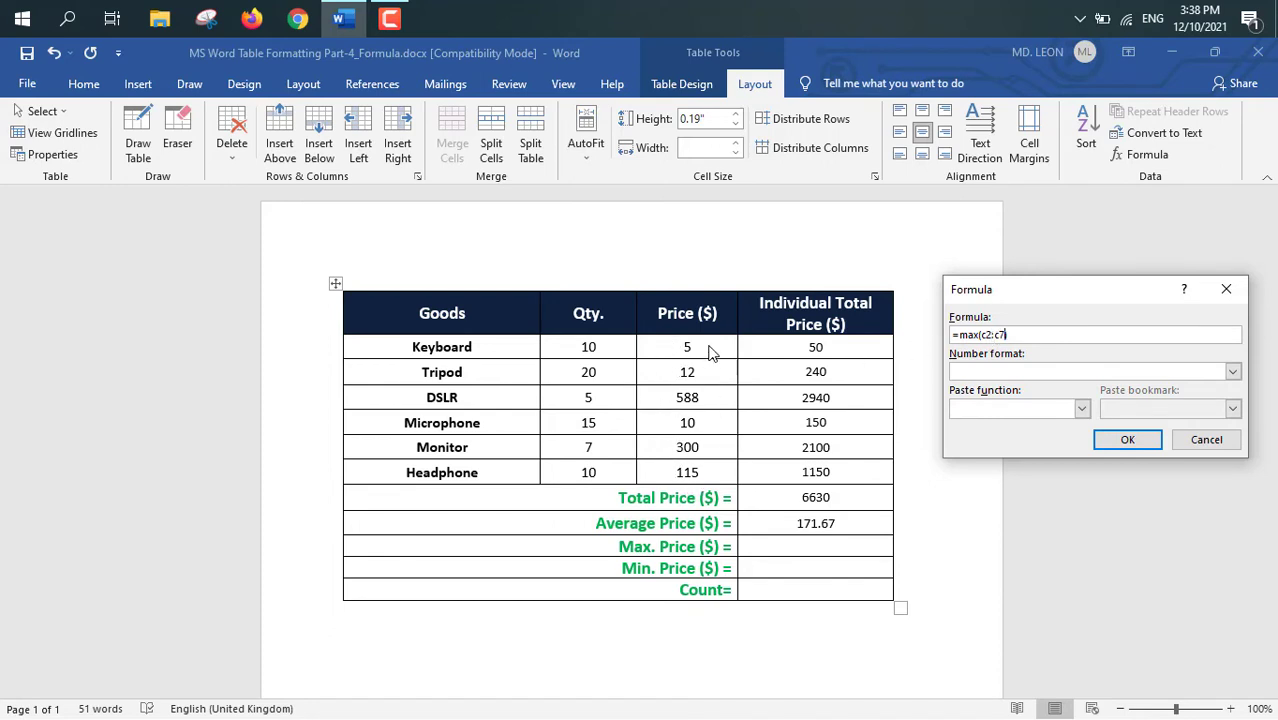
click(1127, 441)
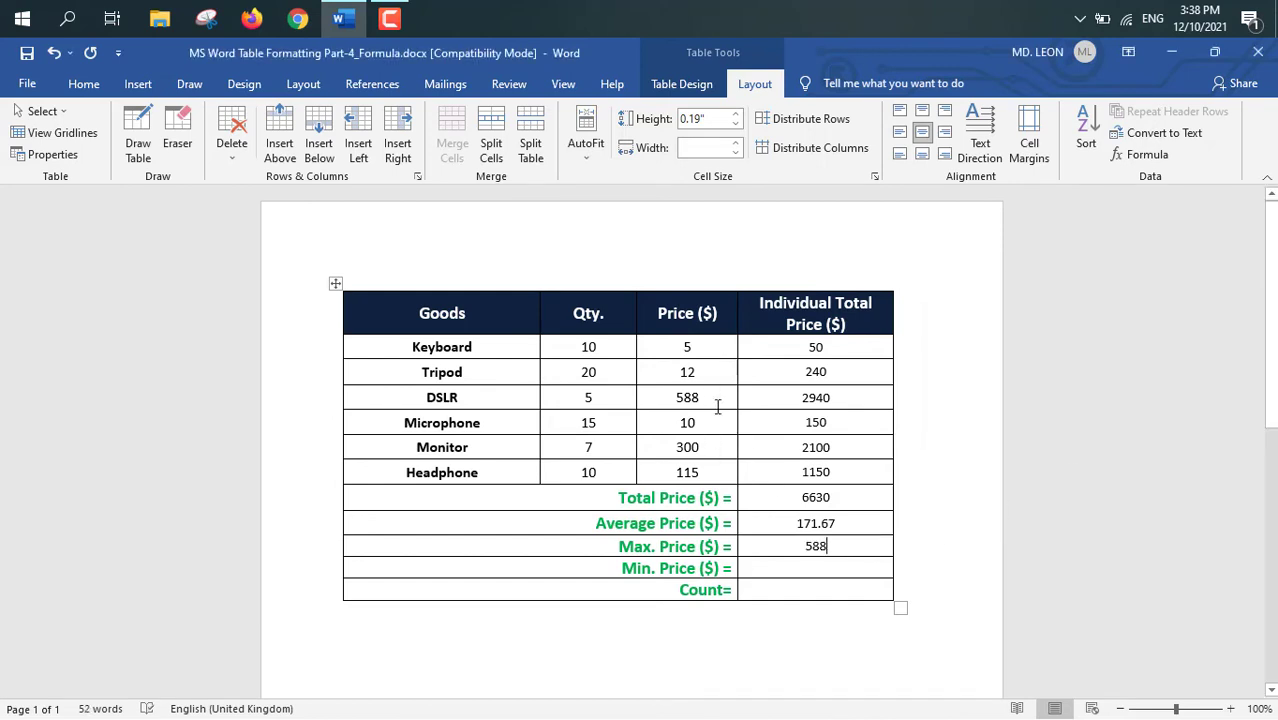
drag(715, 397, 676, 398)
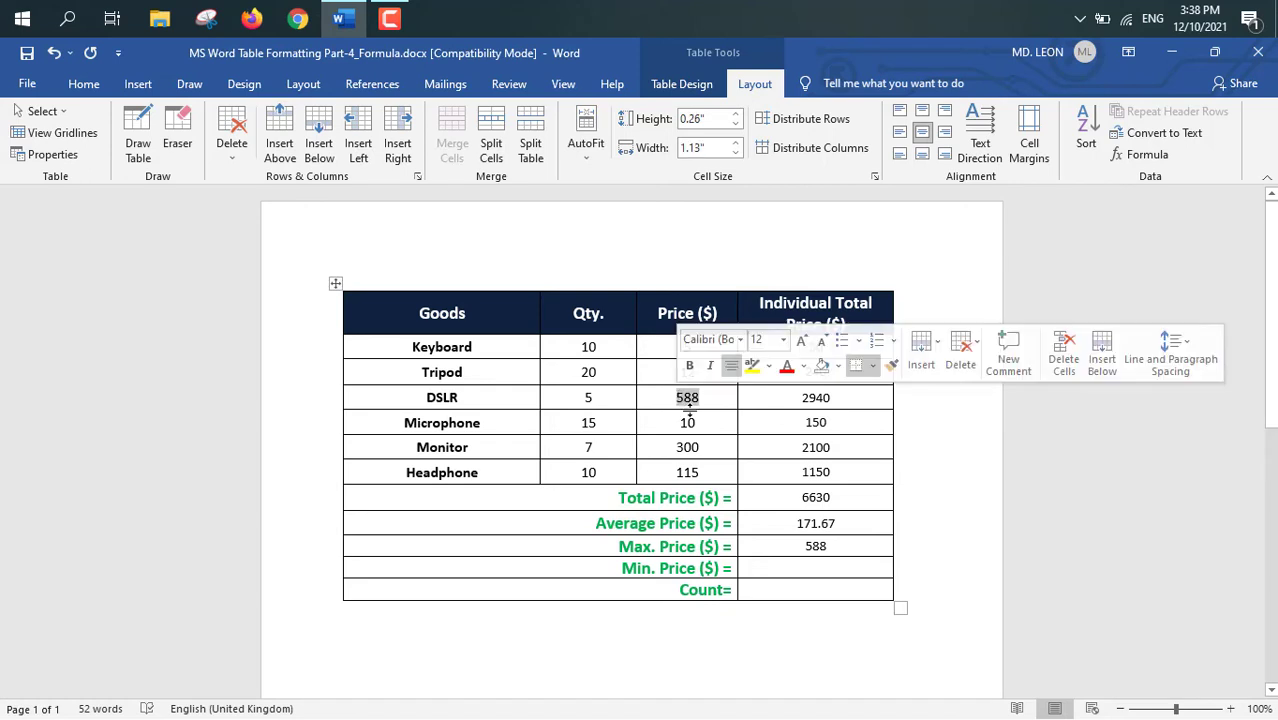
click(718, 400)
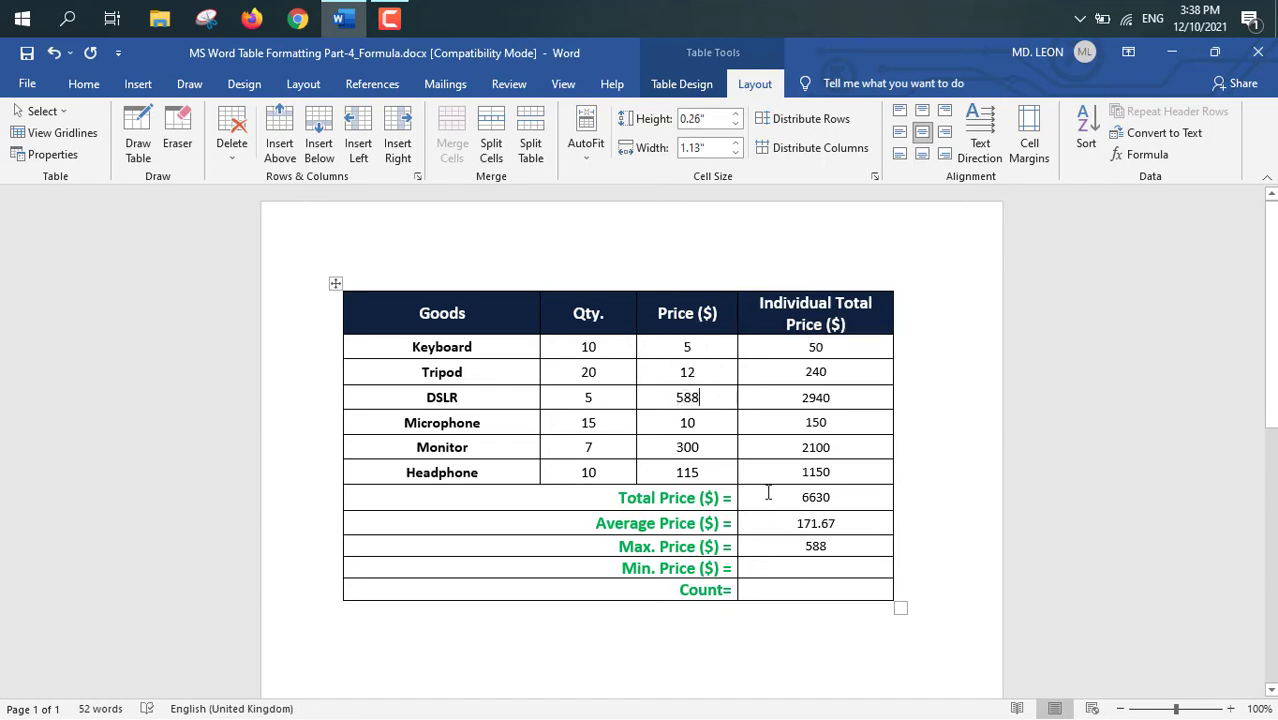
Enter =MIN(c2:c7) in the Min. Price cell, showing 5
click(816, 568)
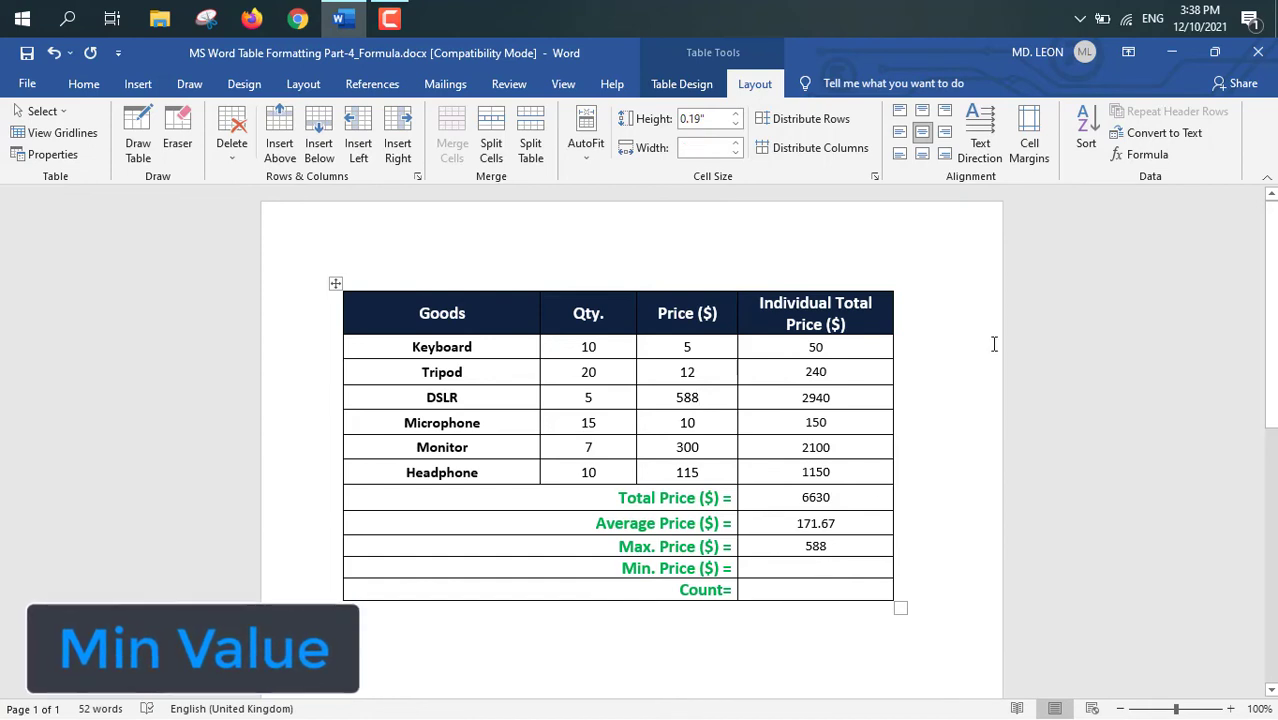
click(1128, 155)
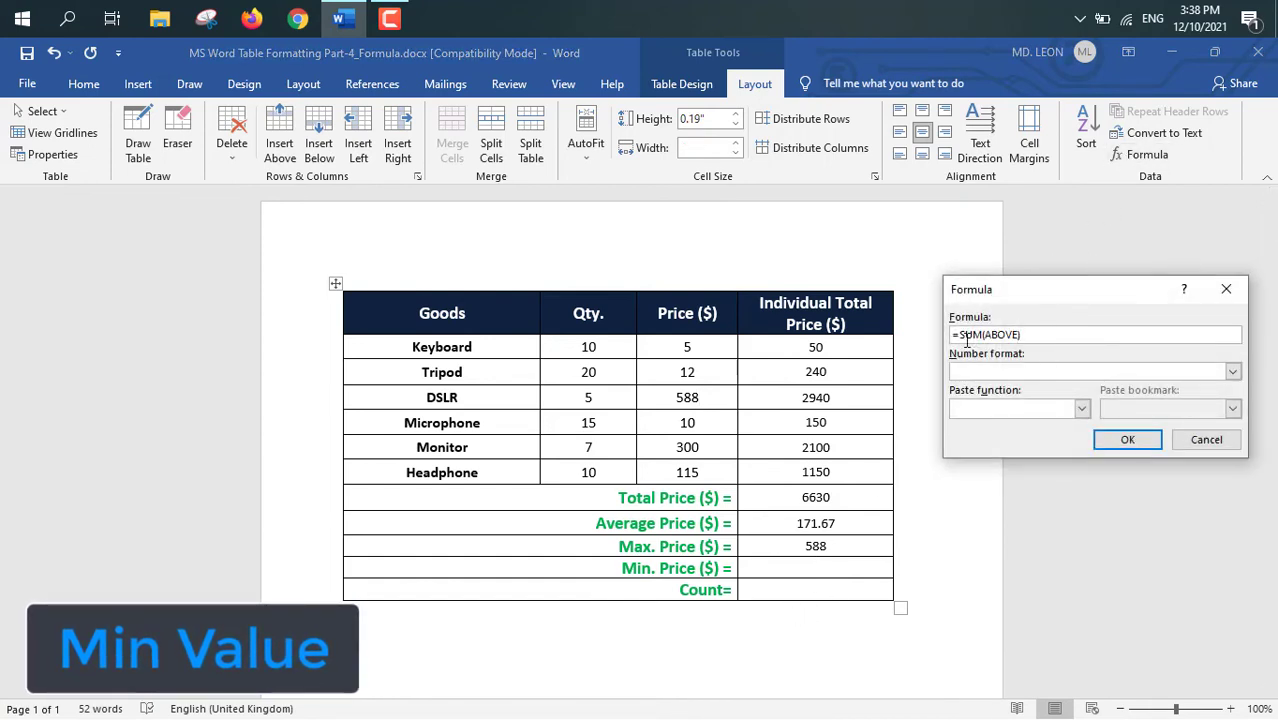
drag(1025, 335, 962, 336)
key(BackSpace)
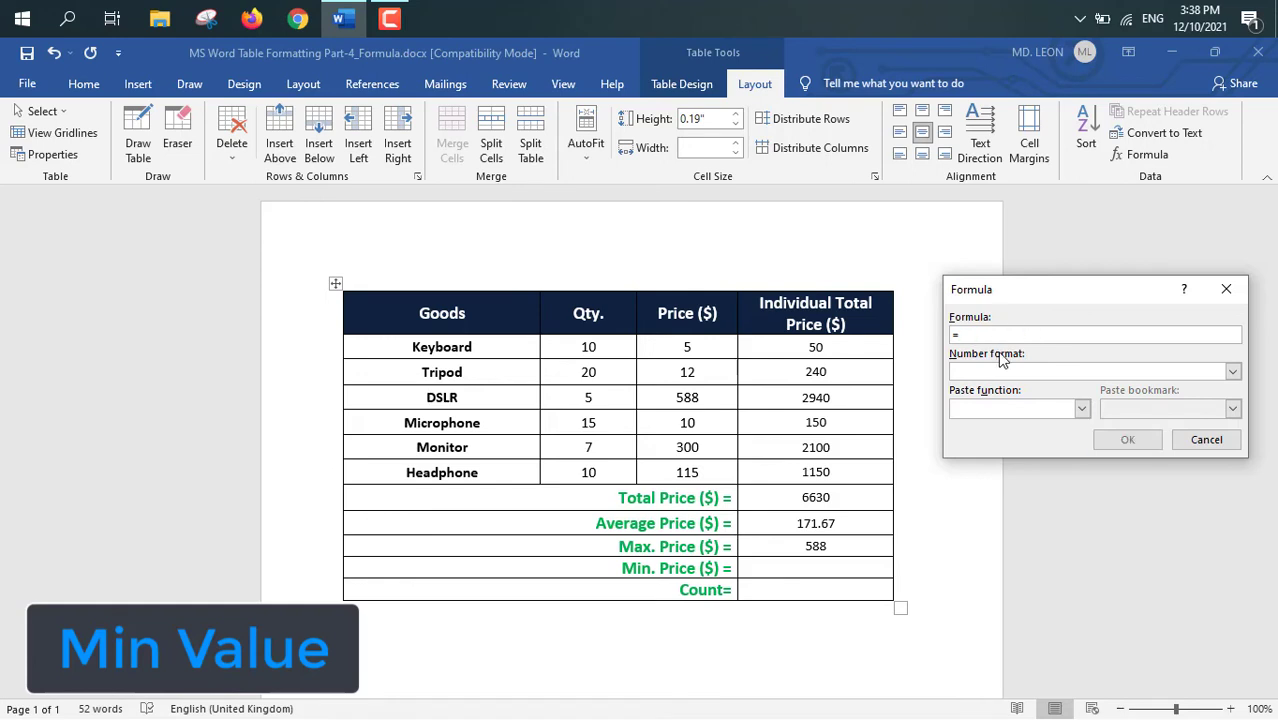
text(min(c2:c7)
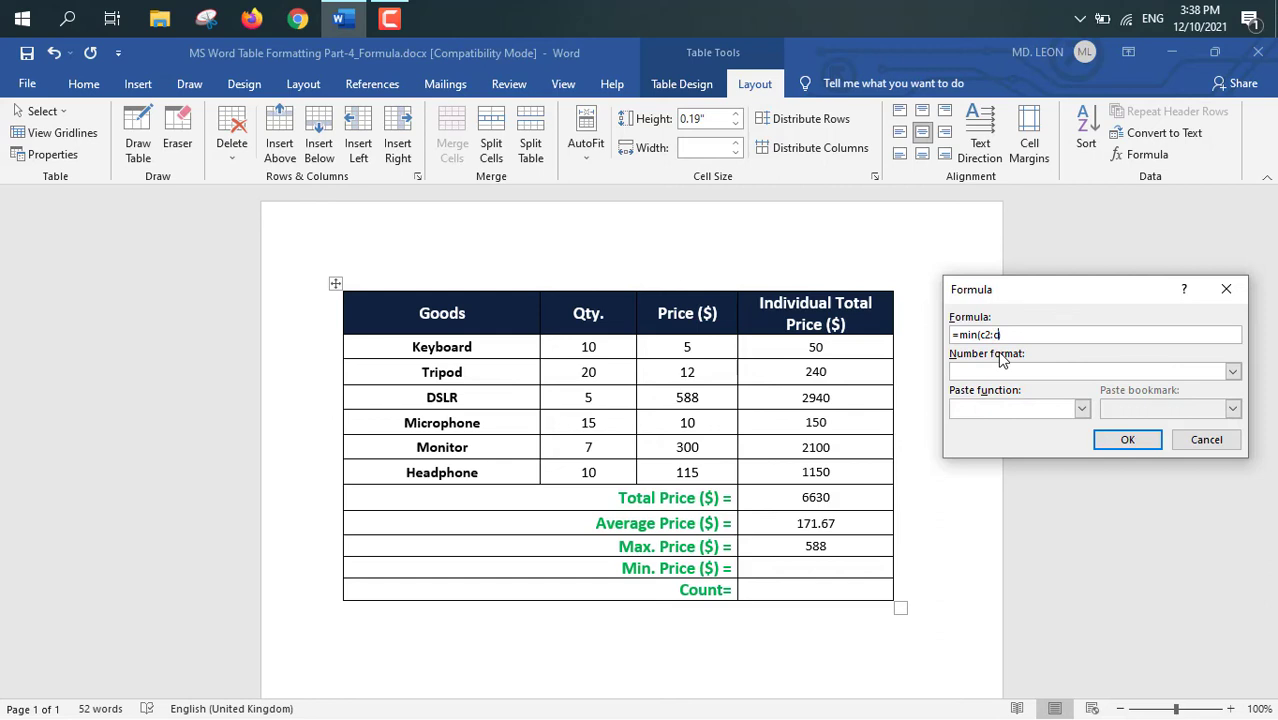
click(1103, 442)
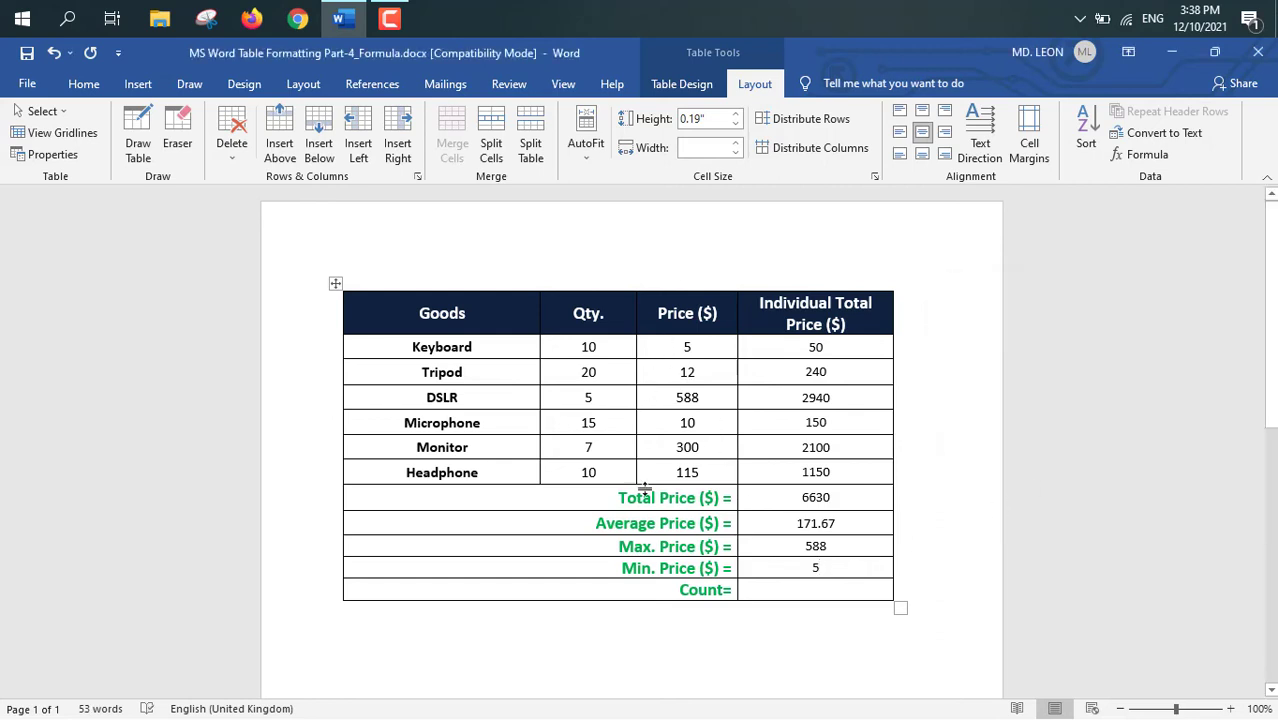
Enter =COUNT(c2:c7) in the Count cell, showing 6
click(806, 588)
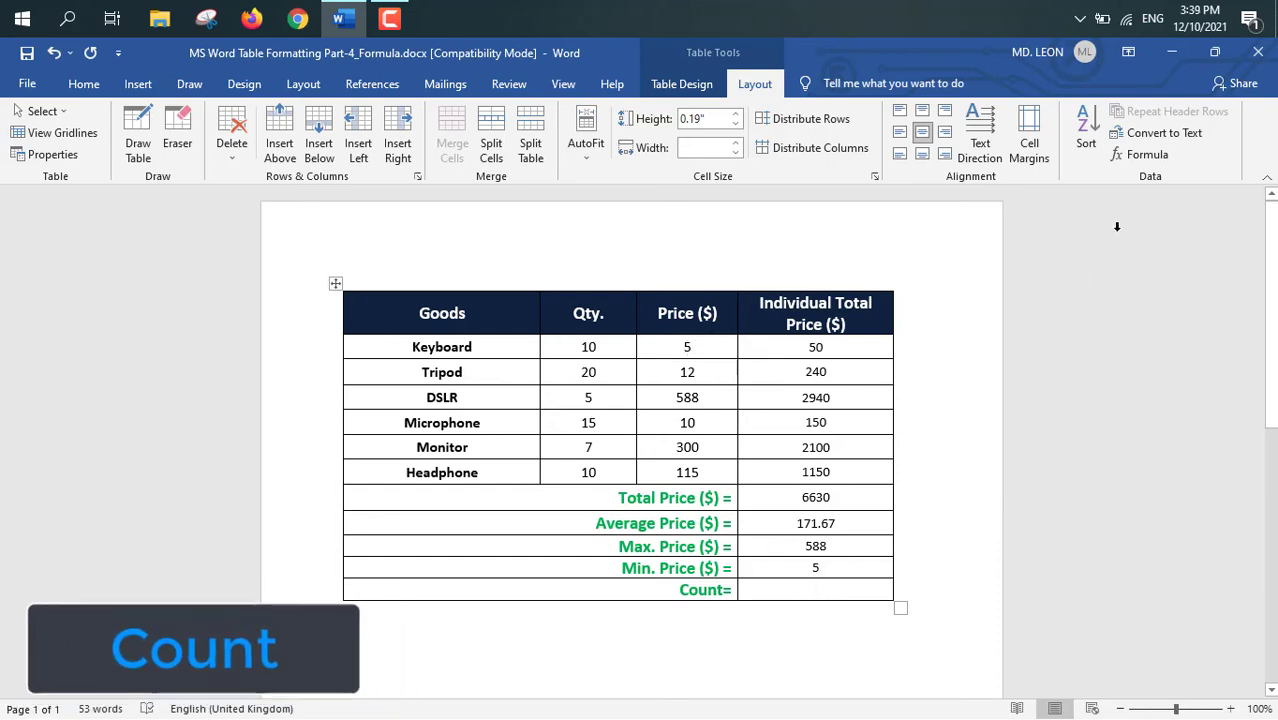
click(1143, 158)
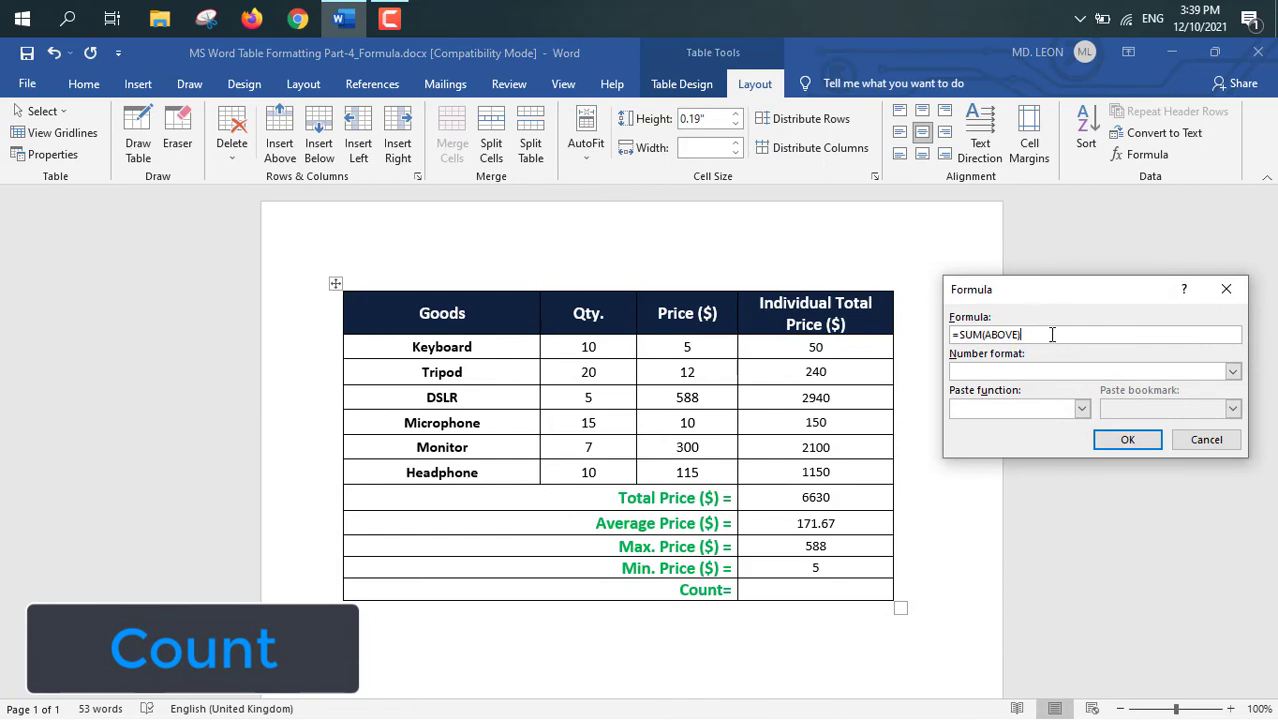
drag(1050, 336, 962, 336)
key(BackSpace)
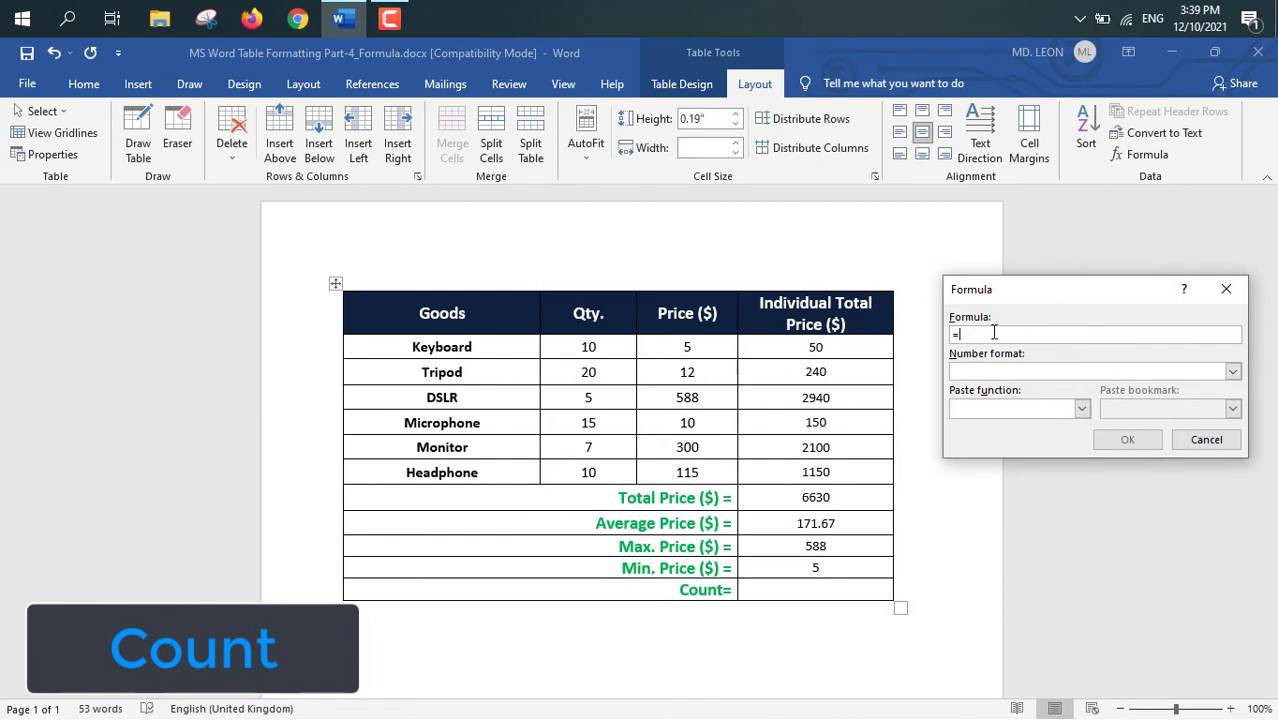
click(1082, 408)
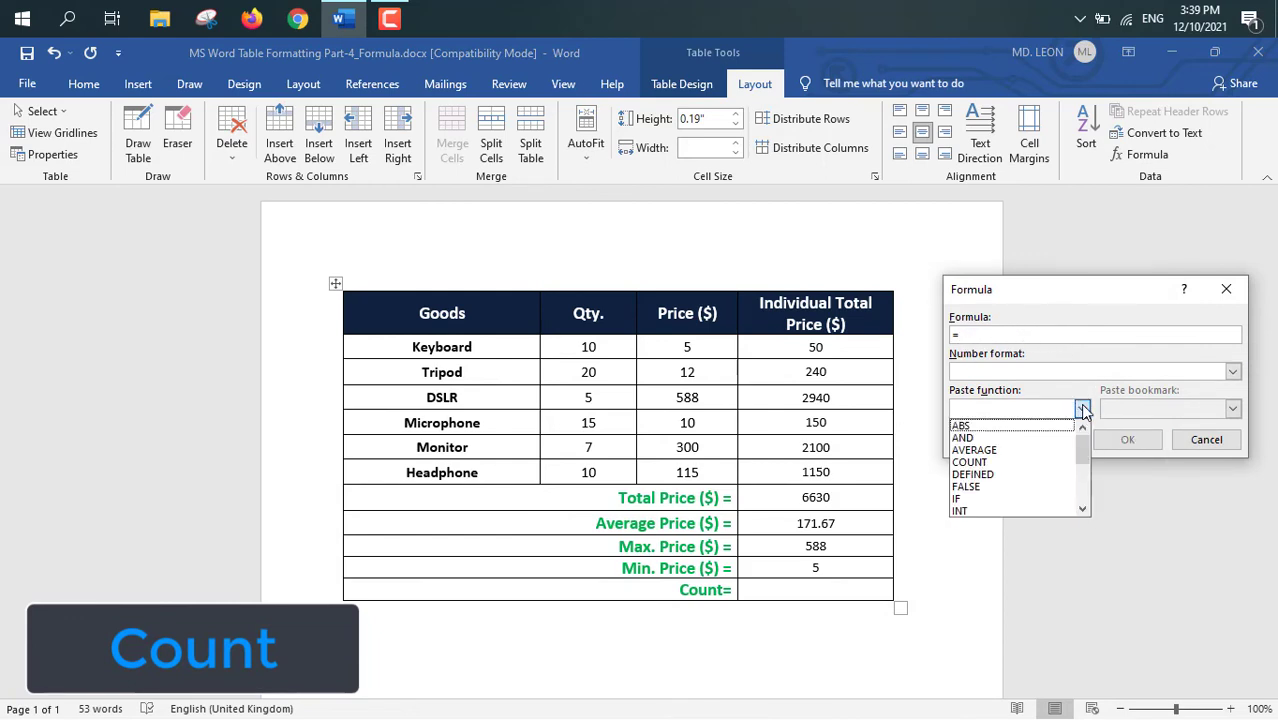
click(969, 462)
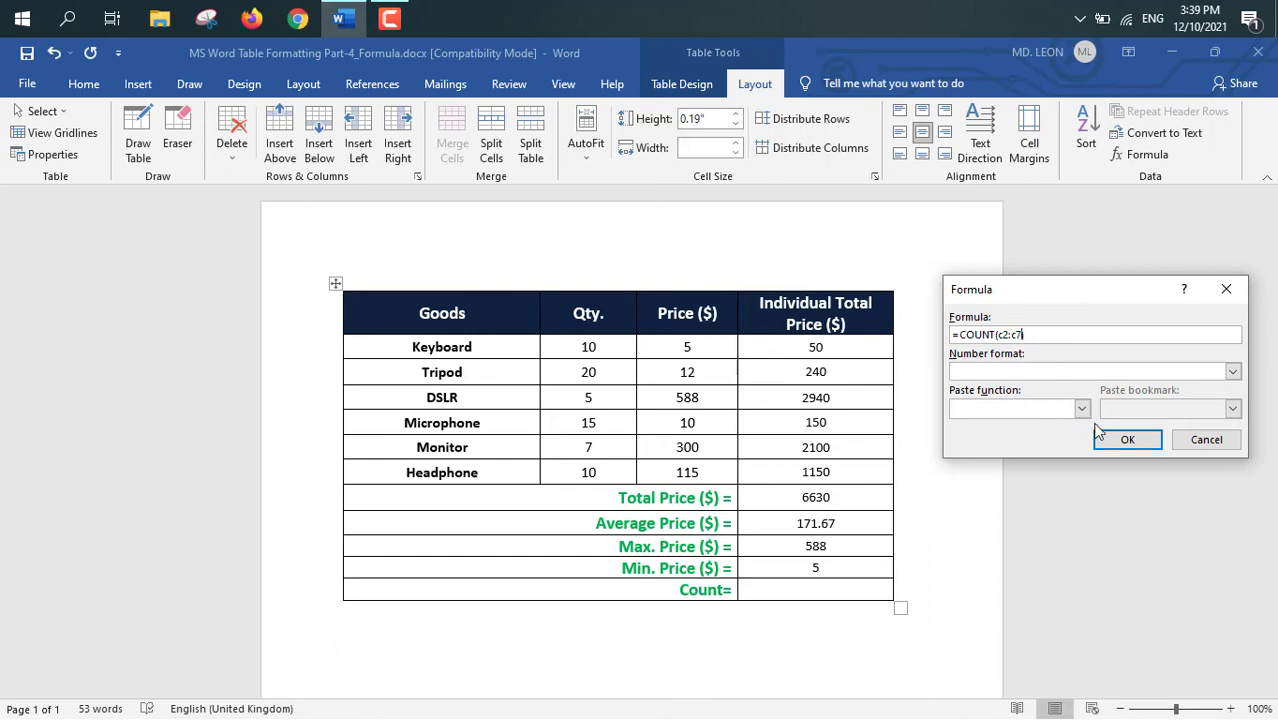
click(1127, 440)
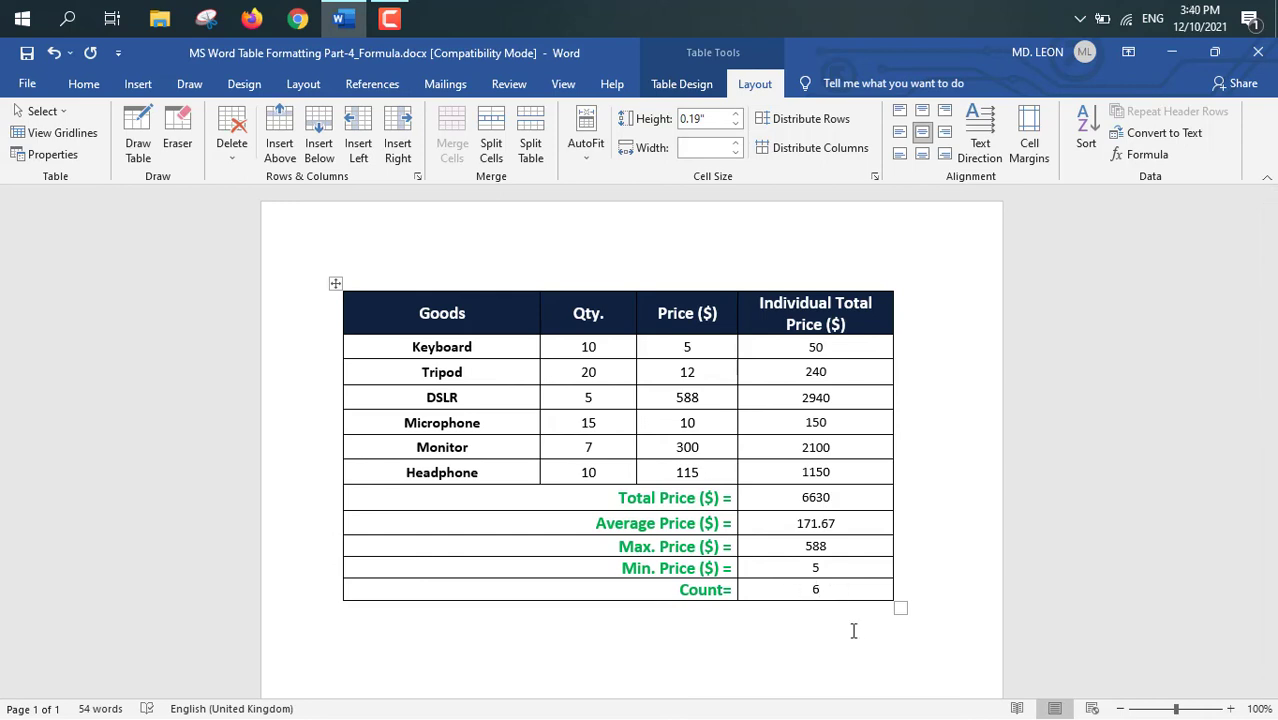
mouse_move(806, 346)
mouse_down()
mouse_move(822, 372)
mouse_move(830, 473)
mouse_up()
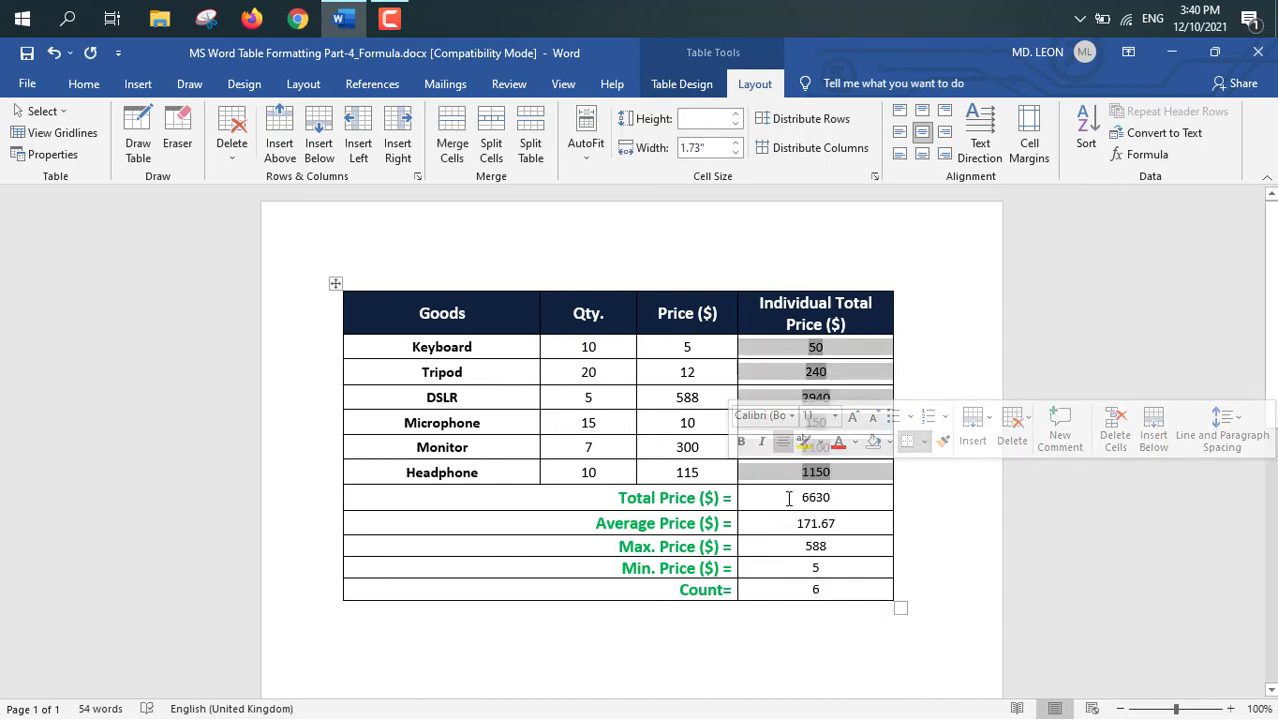
click(815, 499)
double_click(815, 499)
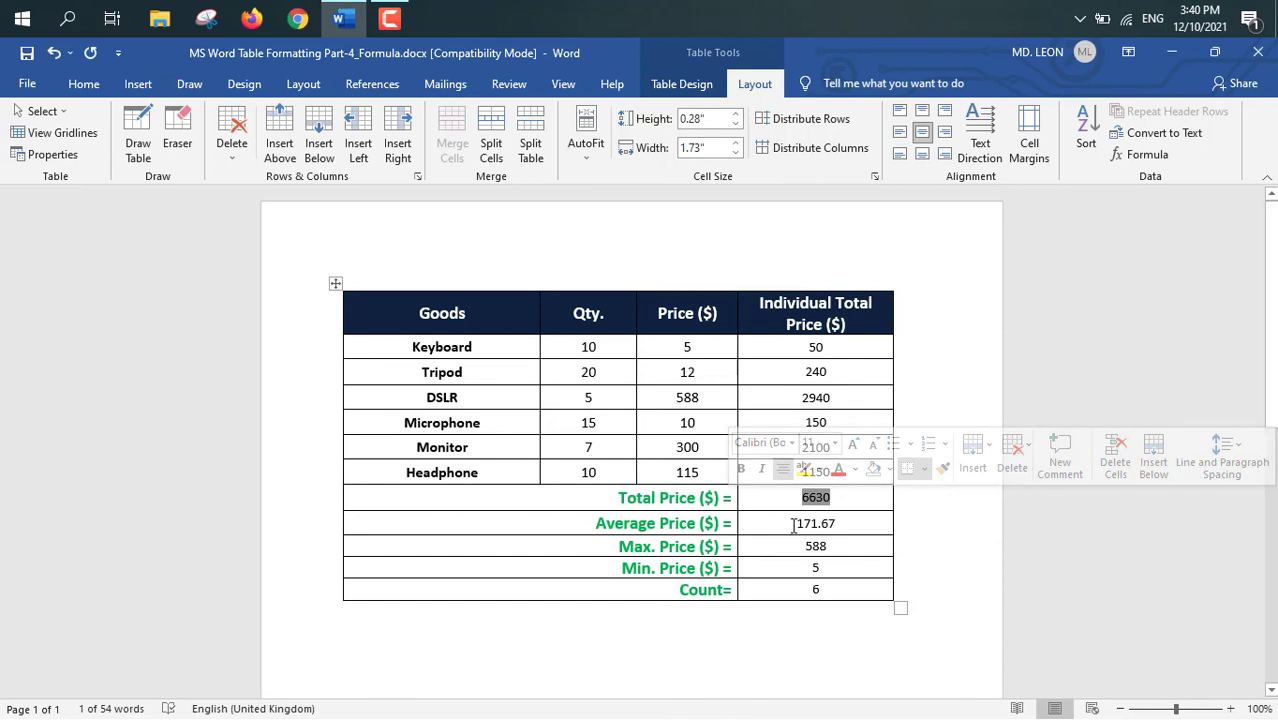
mouse_move(793, 526)
mouse_down()
mouse_move(845, 526)
mouse_move(850, 550)
mouse_up()
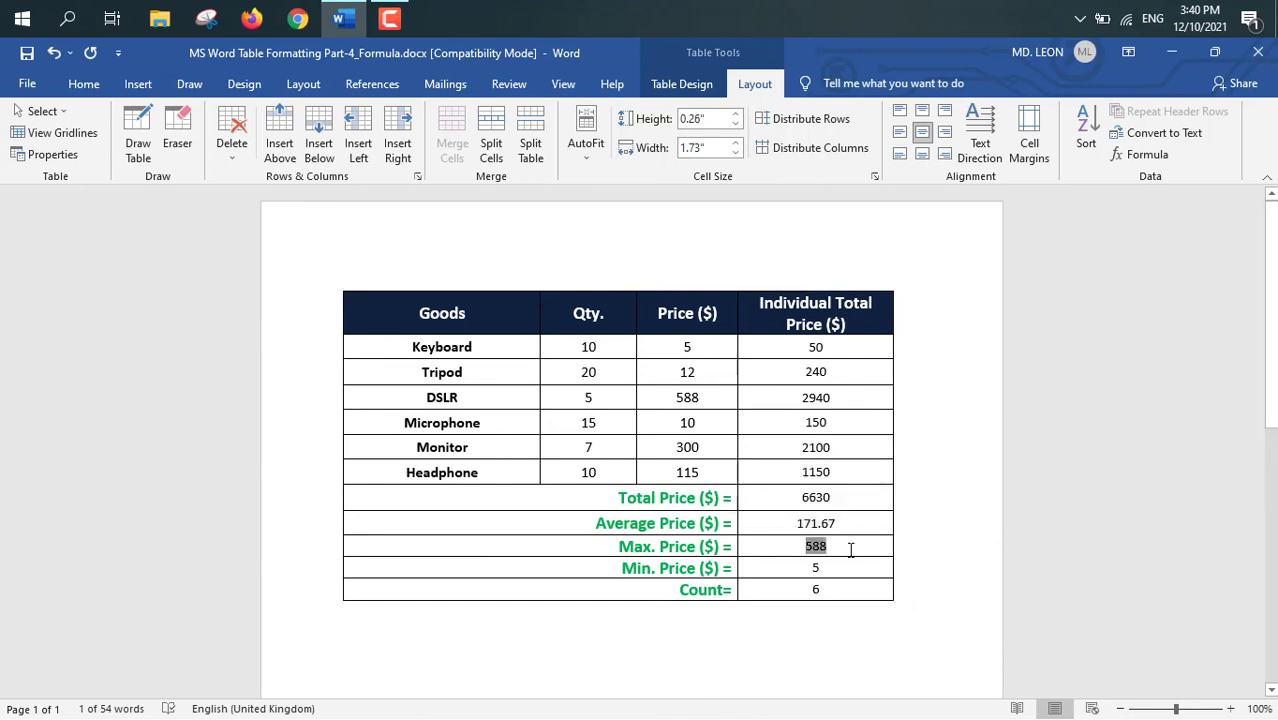
double_click(818, 568)
double_click(813, 590)
click(855, 657)
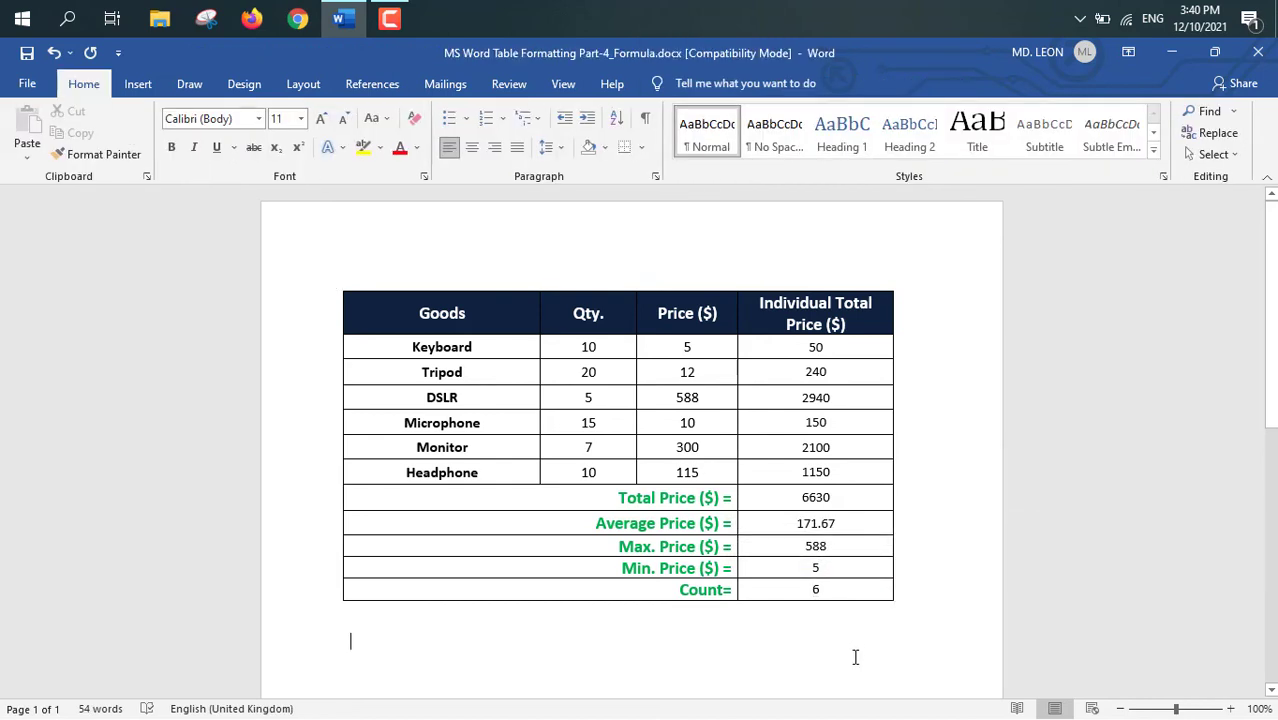